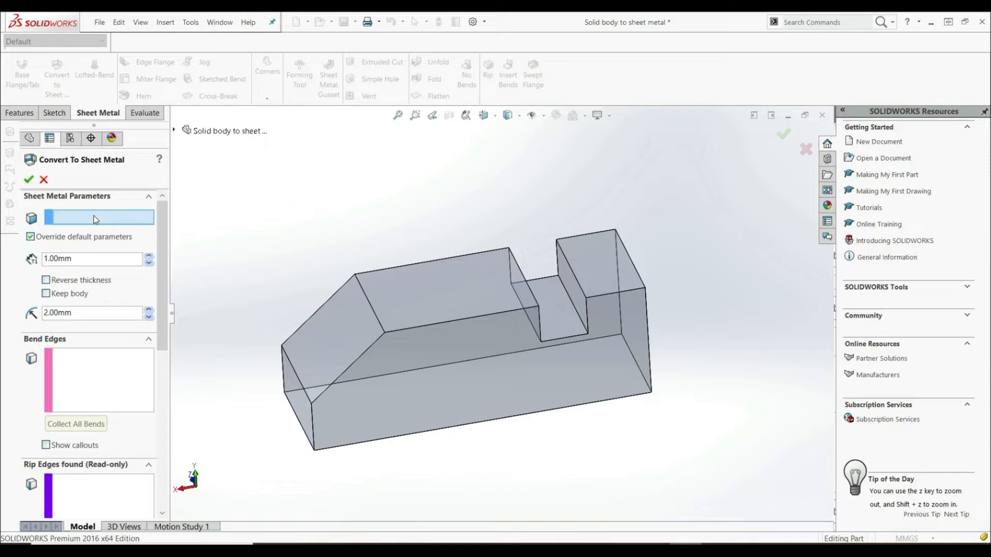
Step: Select the solid body's bottom face as the fixed face for the sheet metal conversion
middle_click_drag(458, 411, 468, 258)
left_click(410, 352)
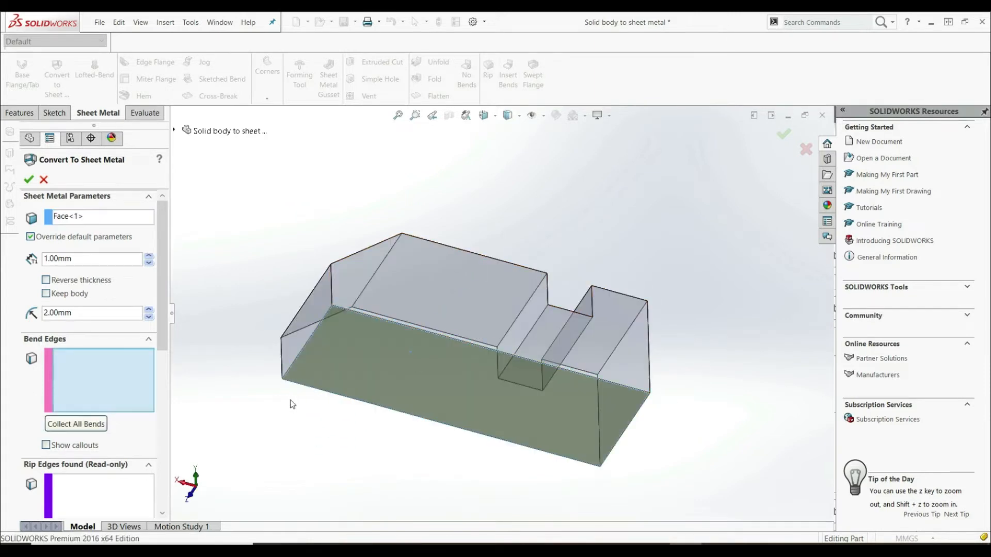
middle_click_drag(437, 202, 259, 319)
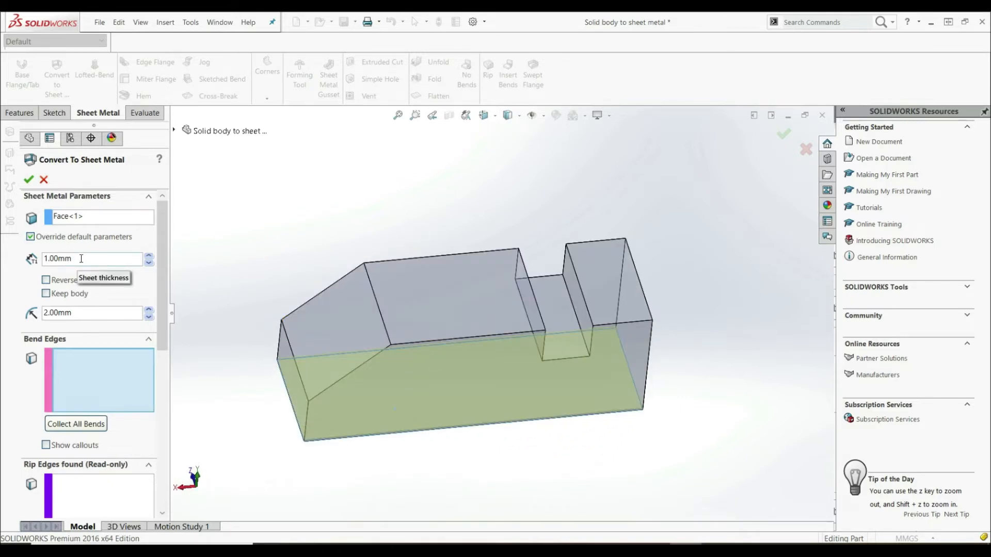
Step: Try Reverse thickness to compare the material side at the fixed face, leaving the option switched off
left_click(46, 281)
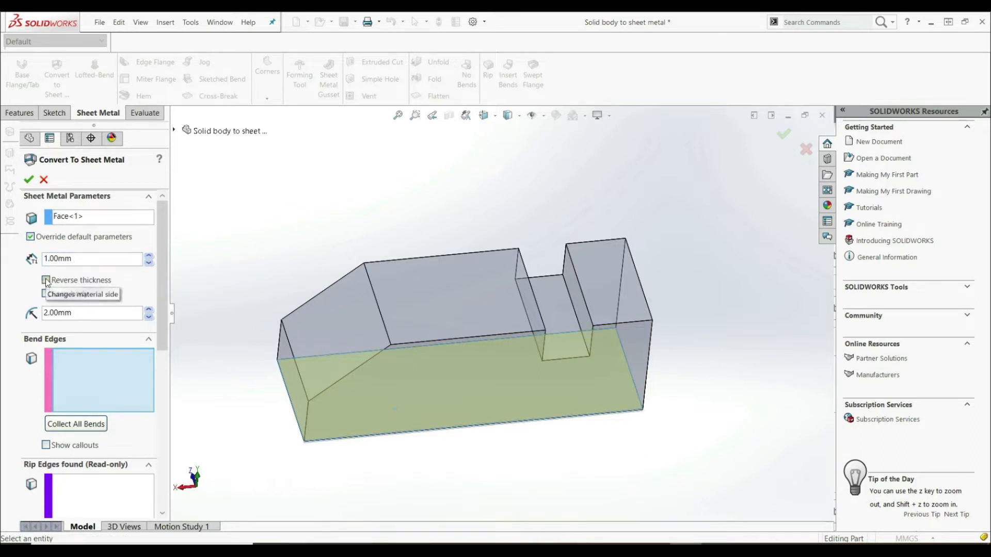
middle_click_drag(314, 425, 352, 380)
scroll(355, 381, "down", 3)
left_click(46, 281)
left_click(46, 280)
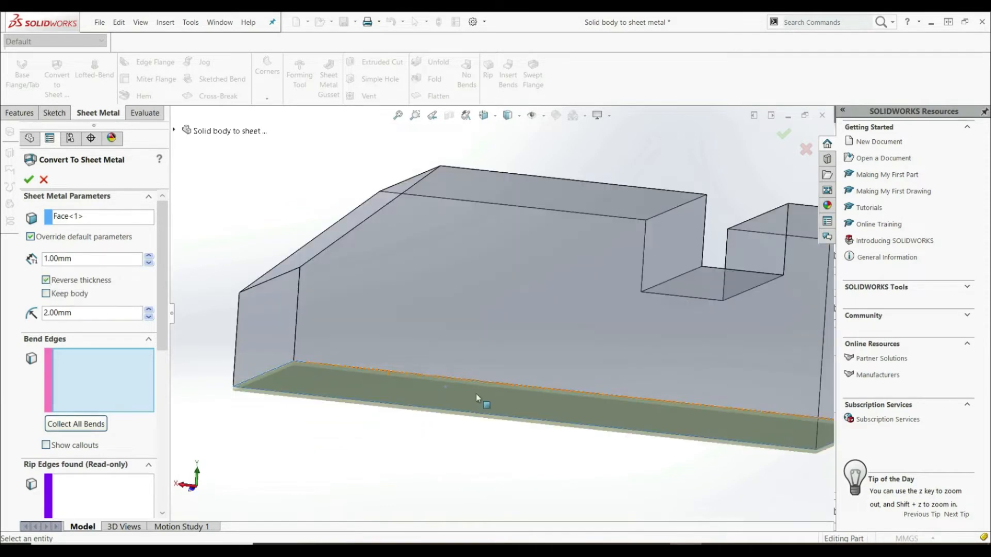
left_click(46, 280)
middle_click_drag(504, 193, 484, 285)
scroll(488, 279, "up", 3)
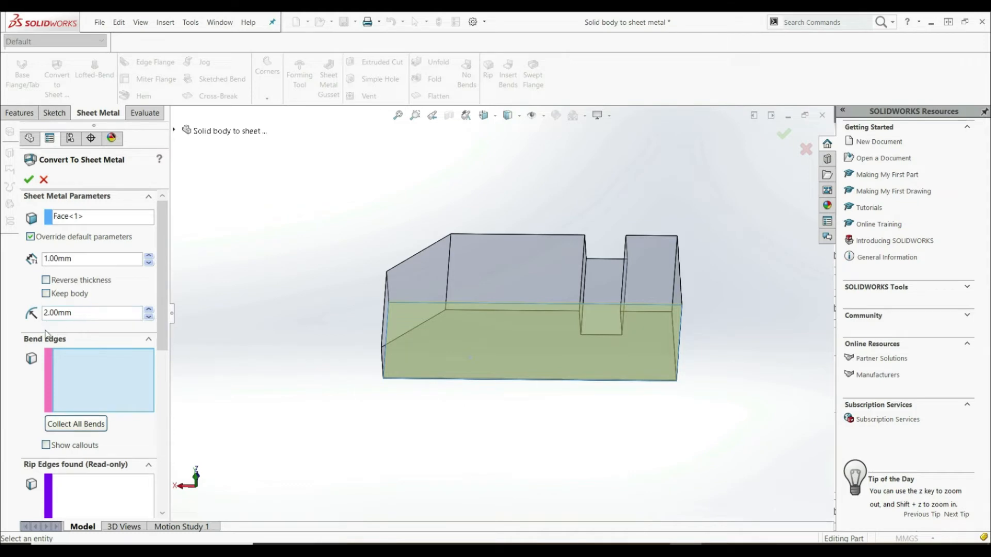
Step: Select all four perimeter edges of the bottom face as bend edges
left_click_drag(159, 247, 159, 307)
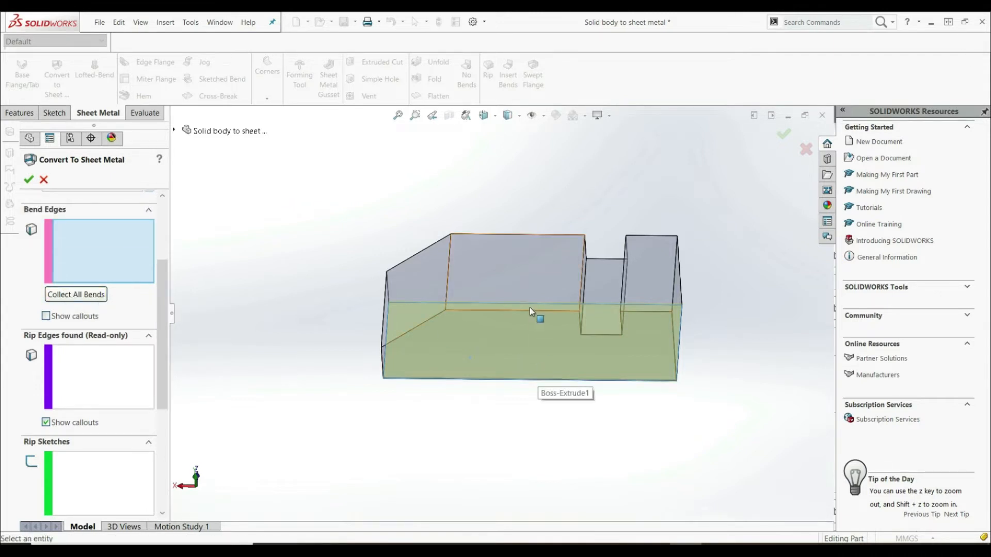
middle_click_drag(521, 326, 358, 399)
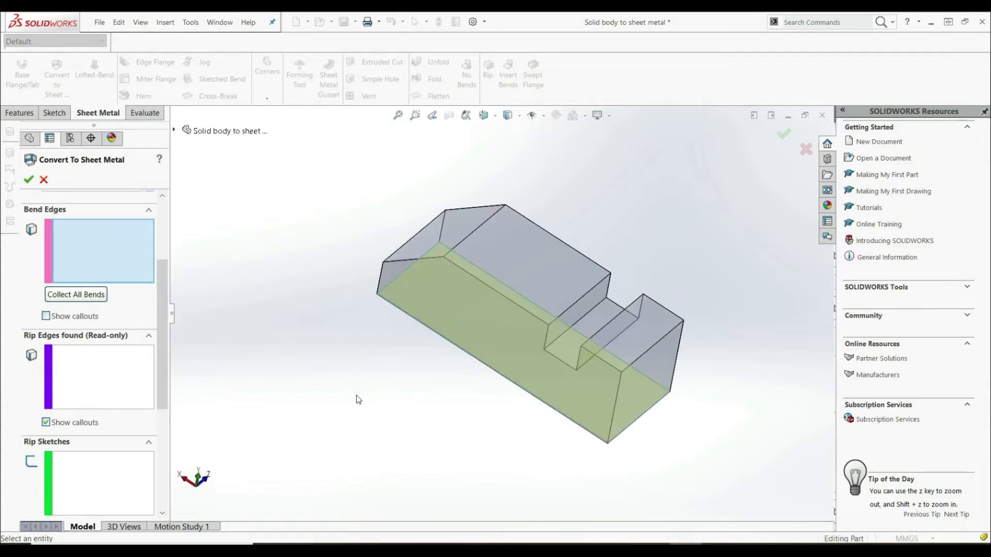
left_click(464, 355)
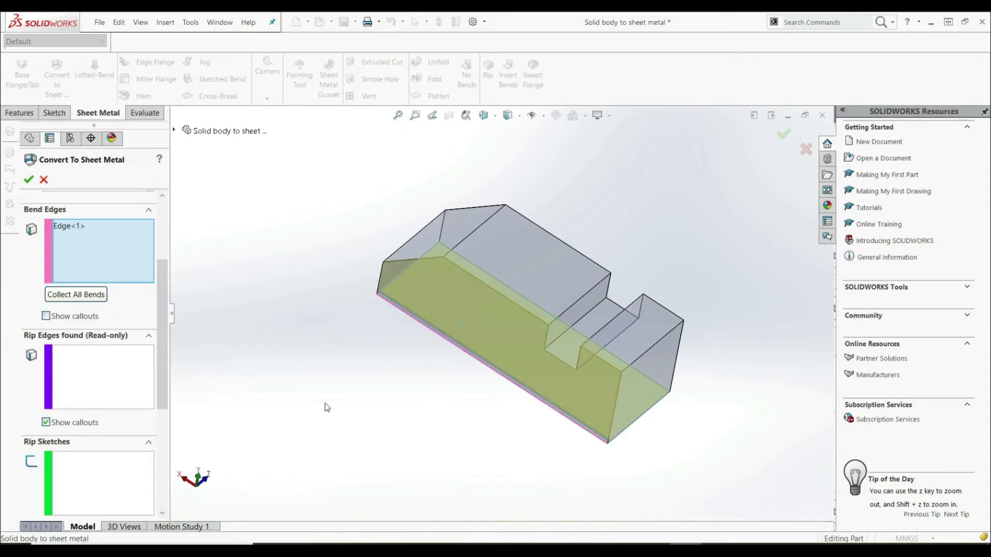
left_click(491, 279)
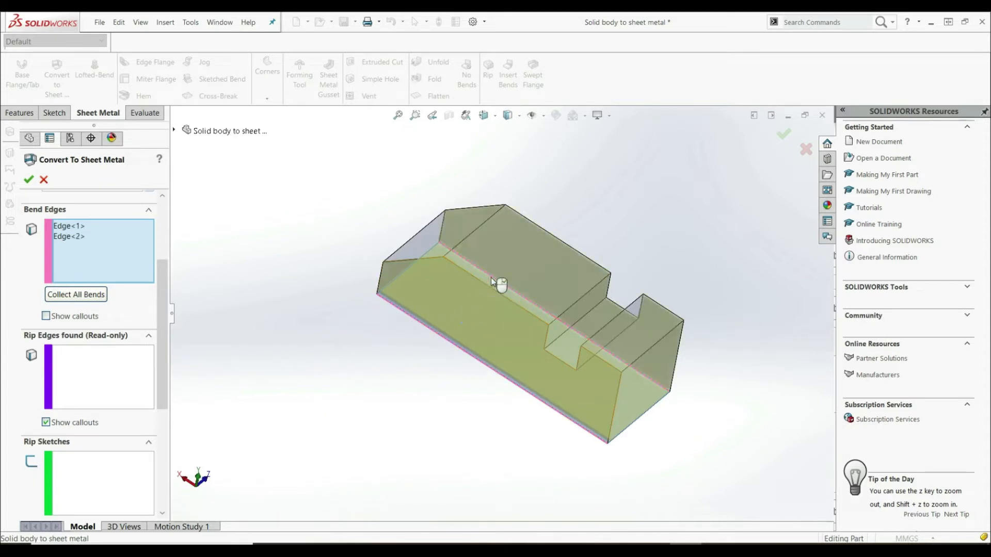
left_click(399, 277)
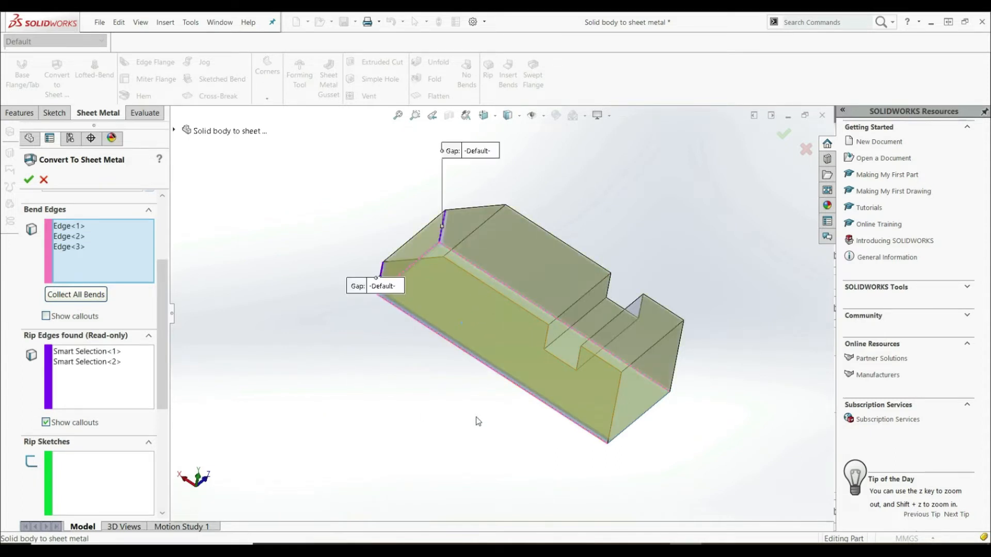
left_click(630, 427)
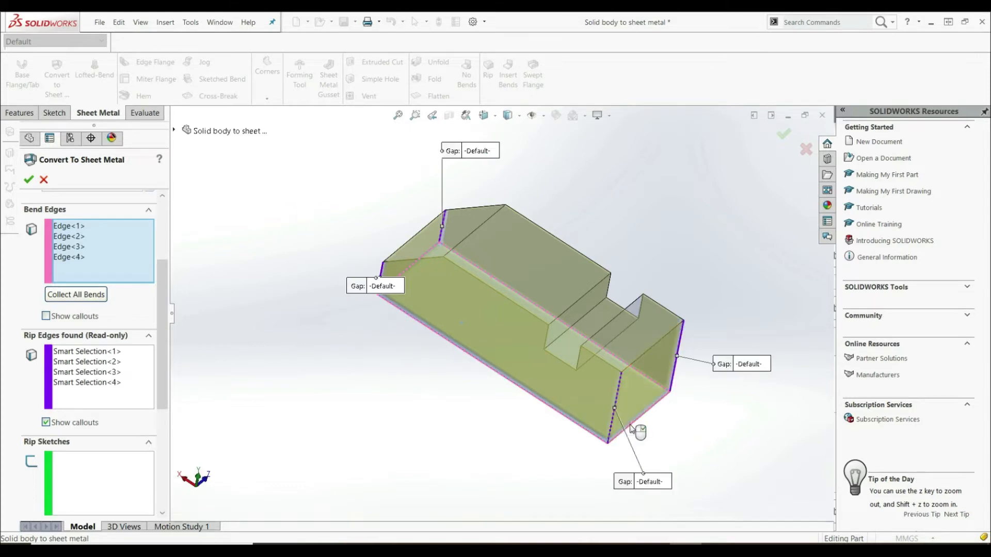
middle_click_drag(502, 433, 480, 412)
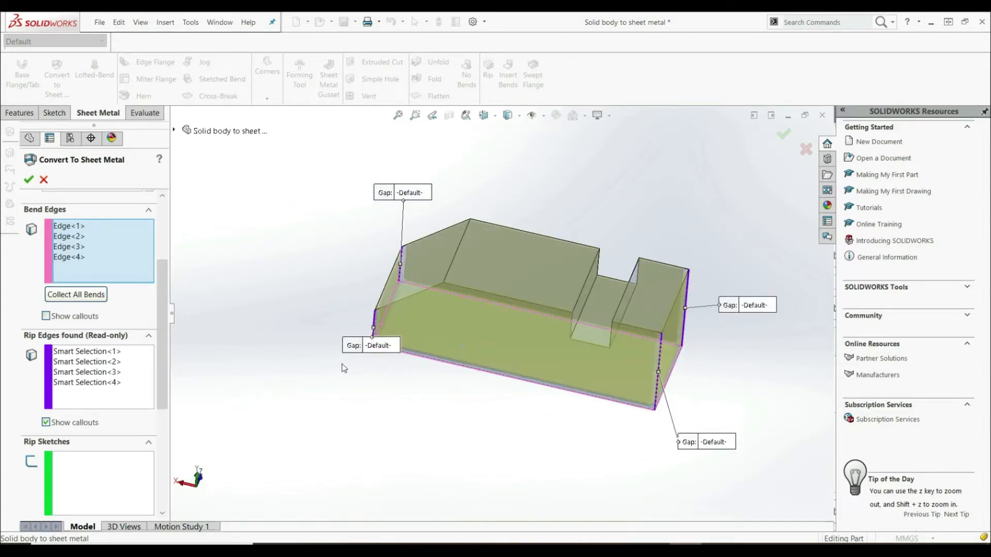
Step: Show the bend edge callouts and reposition three of the radius callouts around the model
left_click(46, 316)
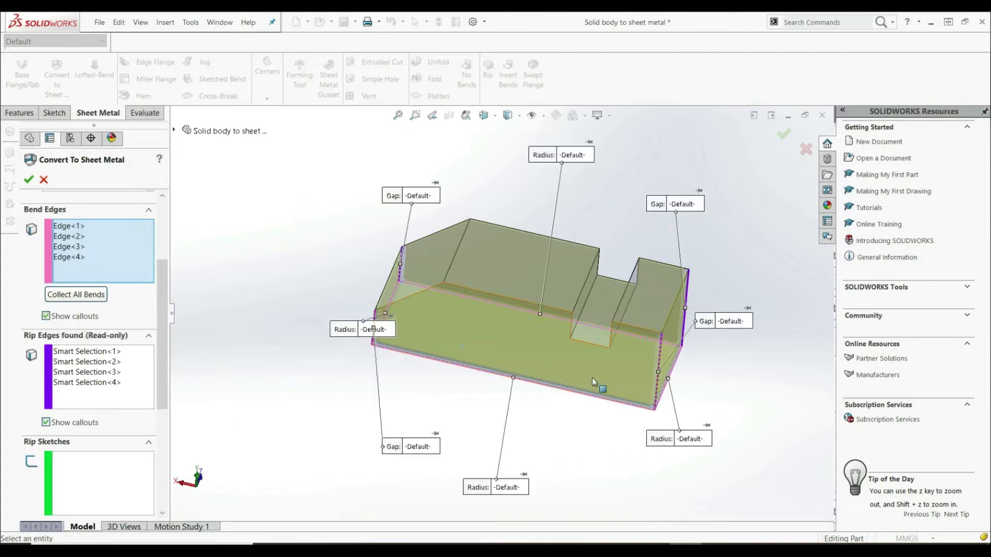
left_click_drag(499, 493, 557, 493)
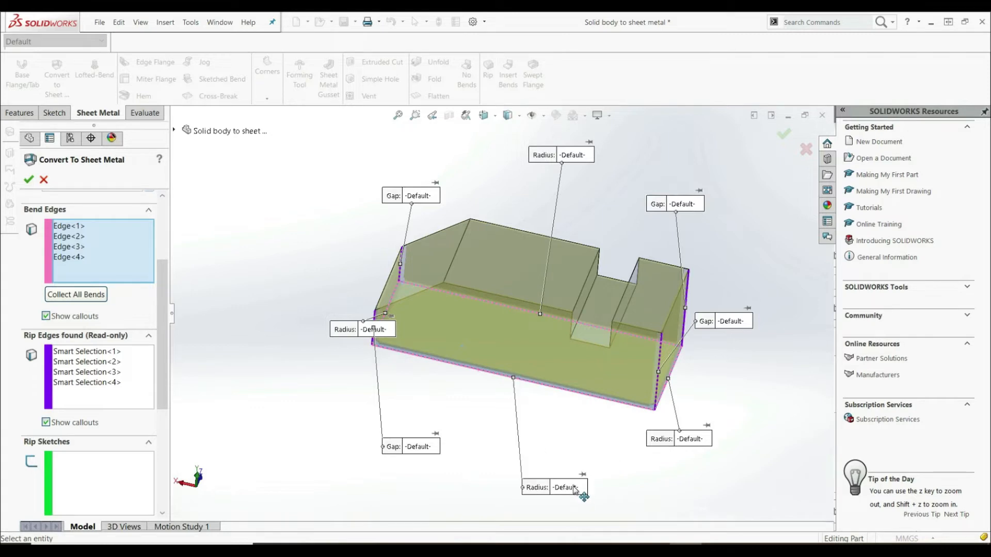
left_click_drag(566, 156, 595, 222)
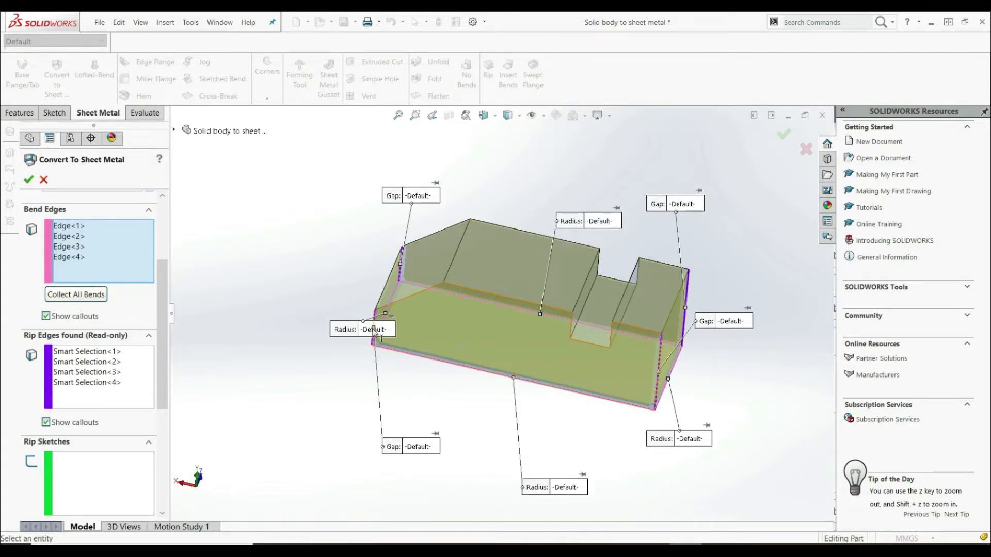
left_click_drag(346, 331, 267, 260)
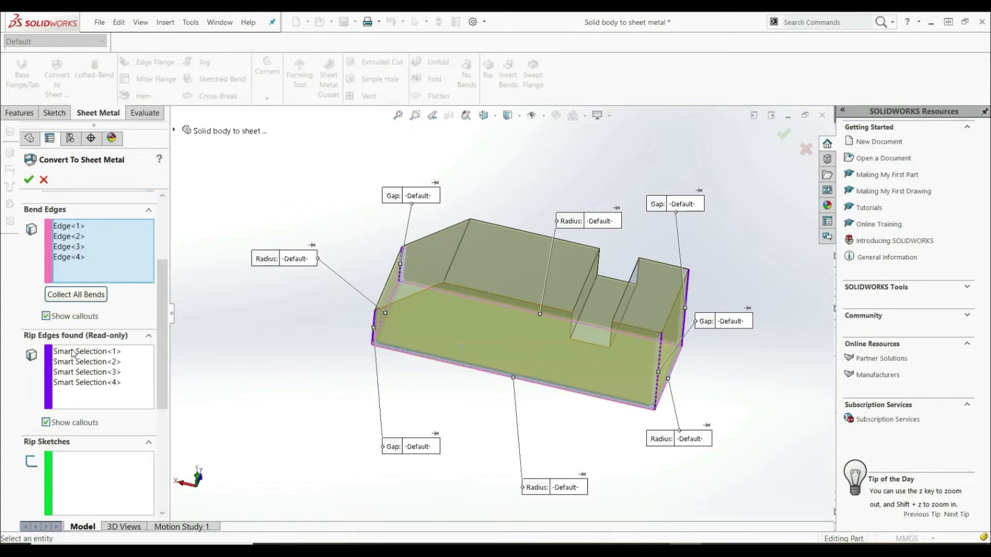
Step: Examine the automatically found rip edges at the vertical corners, toggling their gap callouts off and back on
middle_click_drag(492, 373, 455, 356)
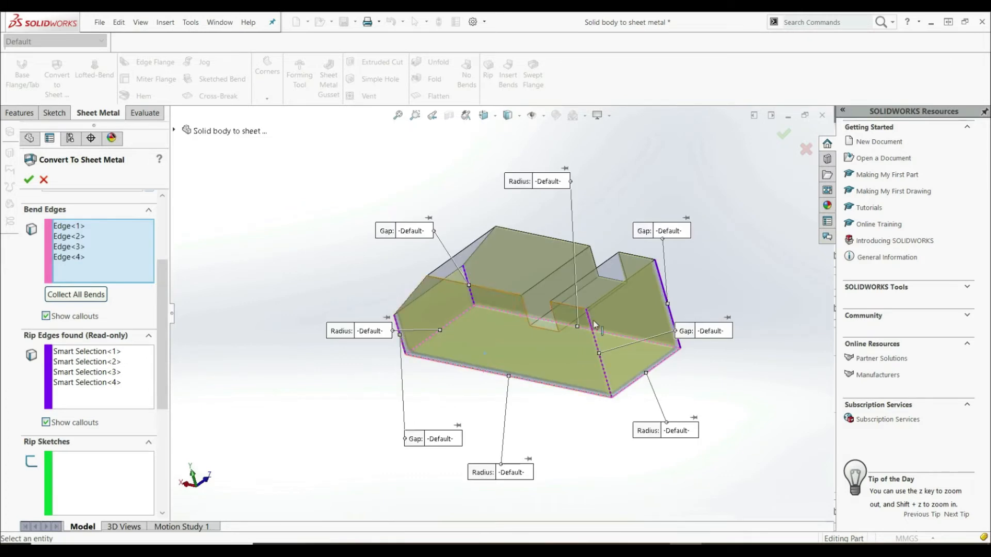
middle_click_drag(454, 387, 483, 370)
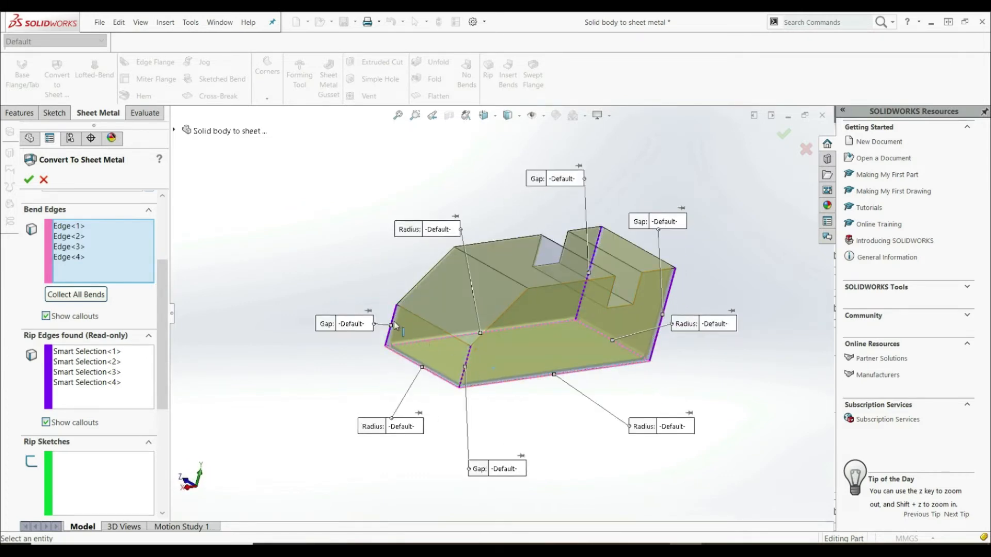
middle_click_drag(397, 330, 361, 371)
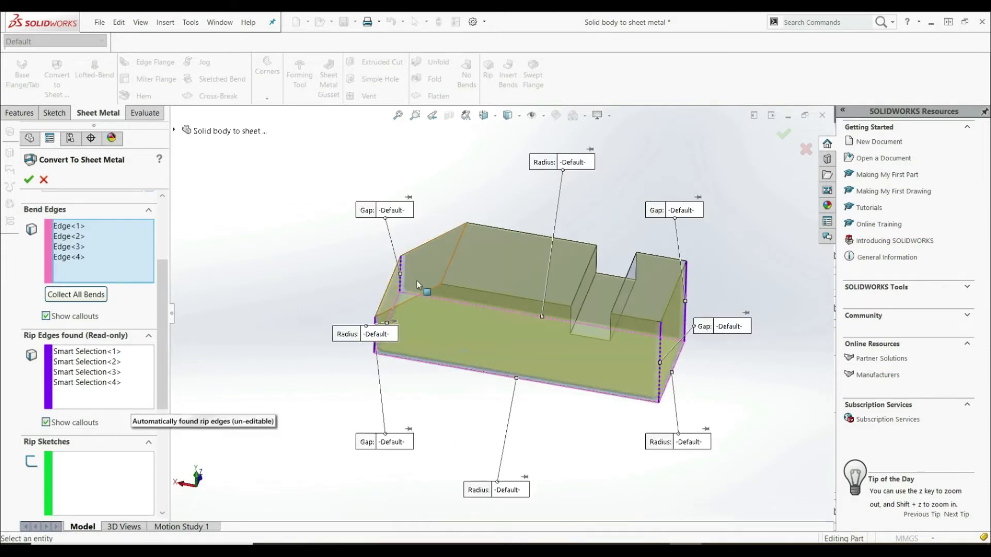
left_click(46, 423)
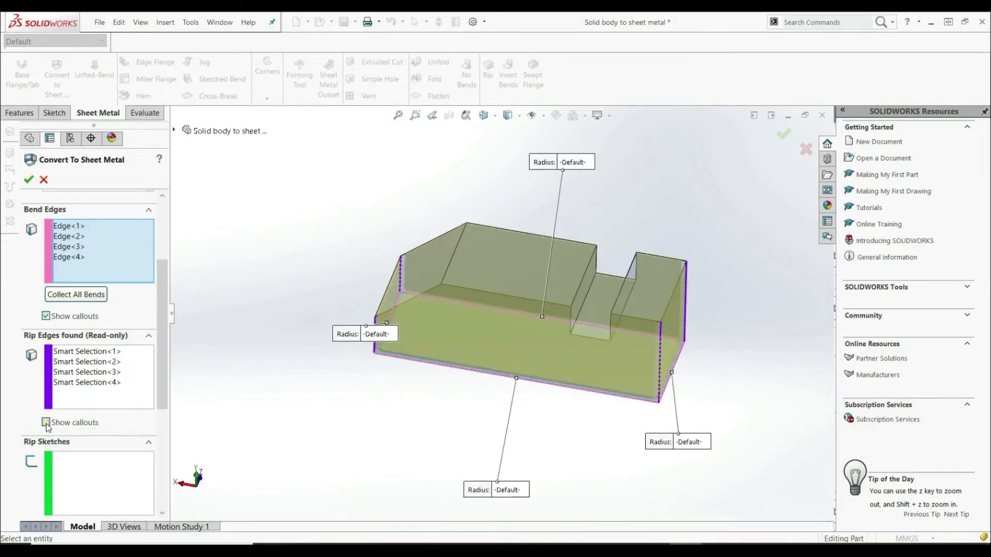
left_click(46, 423)
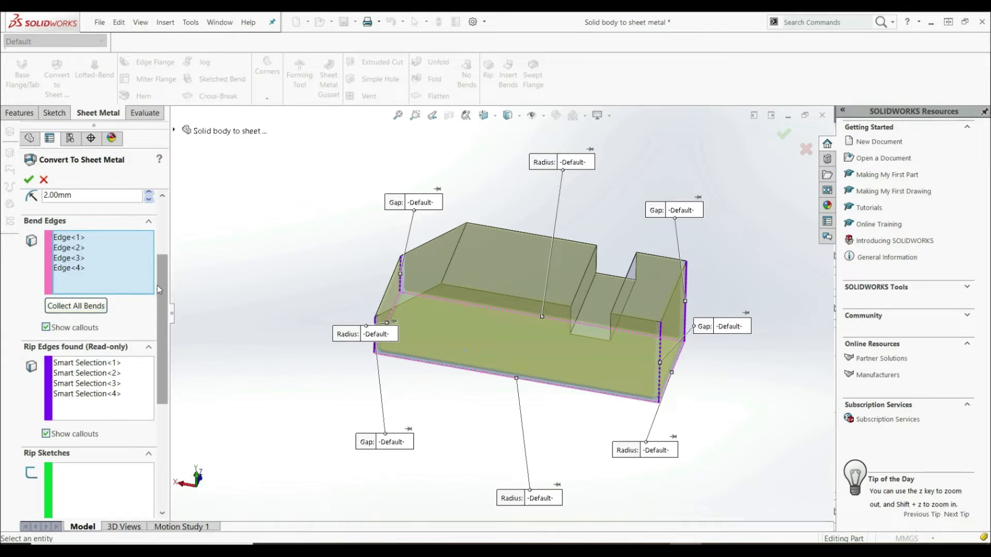
Step: Review the rip sketch, corner, bend allowance and auto relief settings, and accept the conversion to sheet metal
scroll(54, 333, "down", 3)
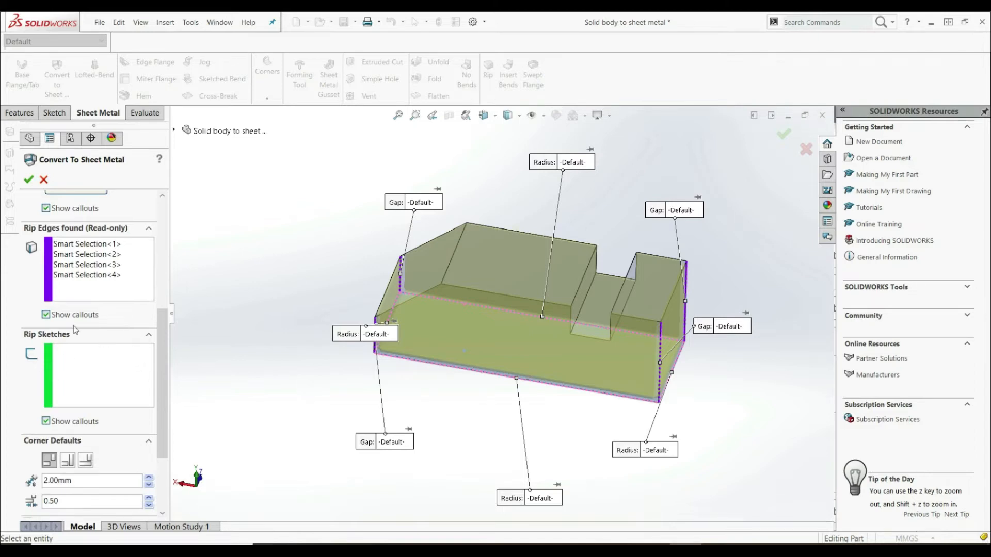
left_click_drag(160, 315, 162, 364)
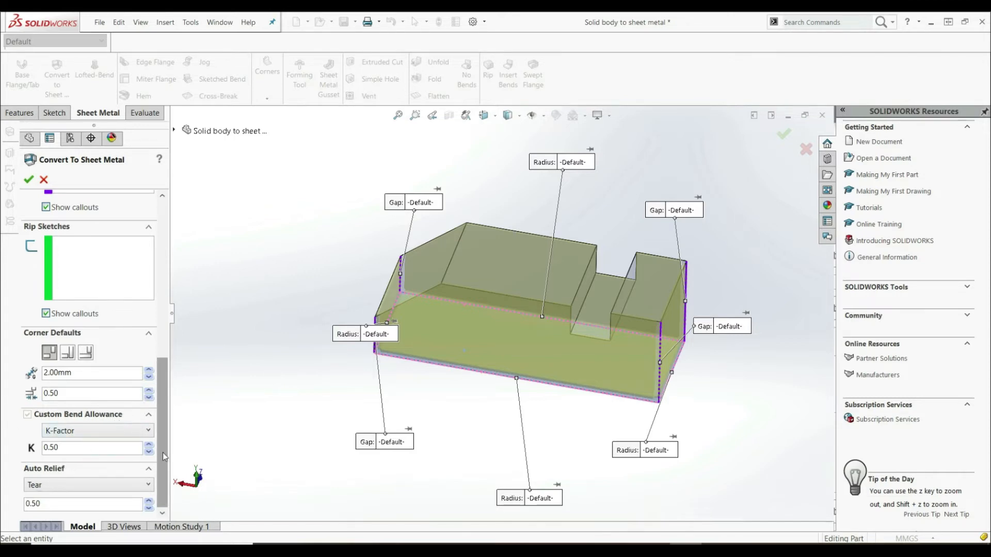
left_click_drag(163, 453, 163, 298)
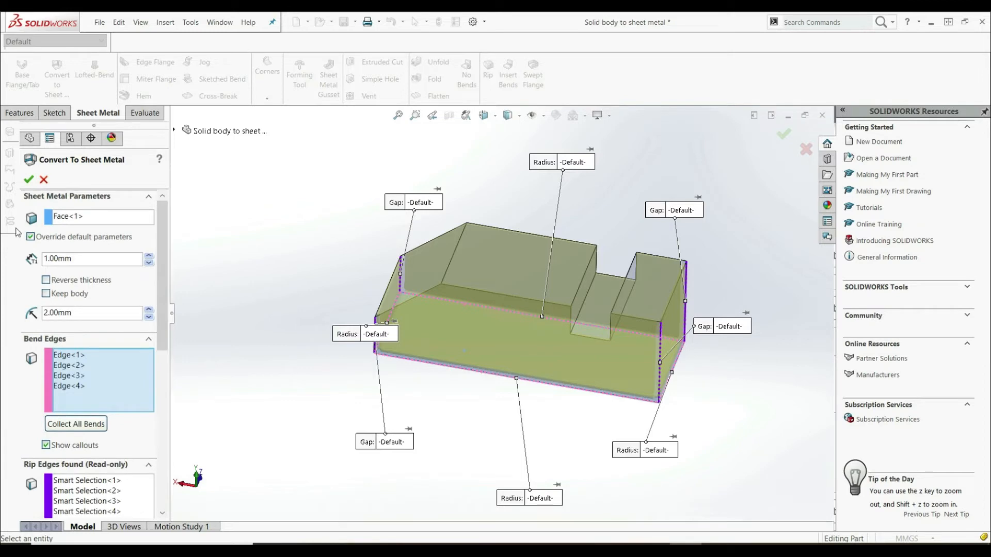
left_click(29, 181)
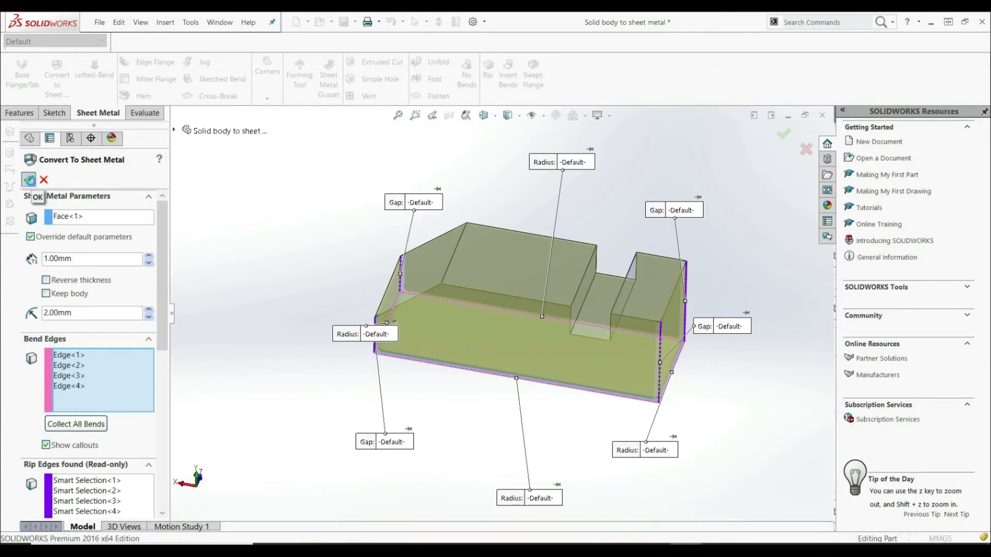
Step: Expand the Convert-Solid1 feature and highlight each of its four sharp bends to locate them on the part
middle_click_drag(395, 410, 615, 281)
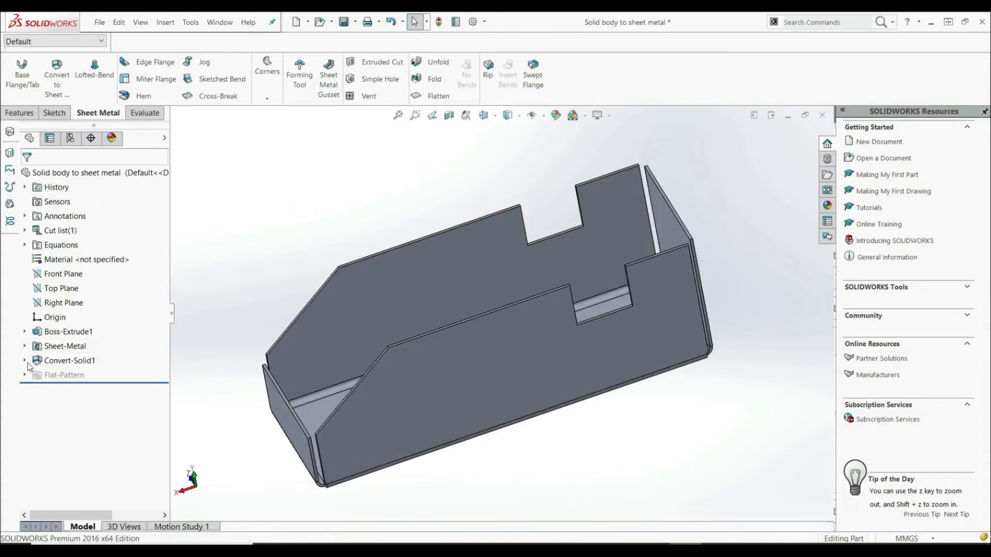
left_click(24, 362)
left_click(68, 376)
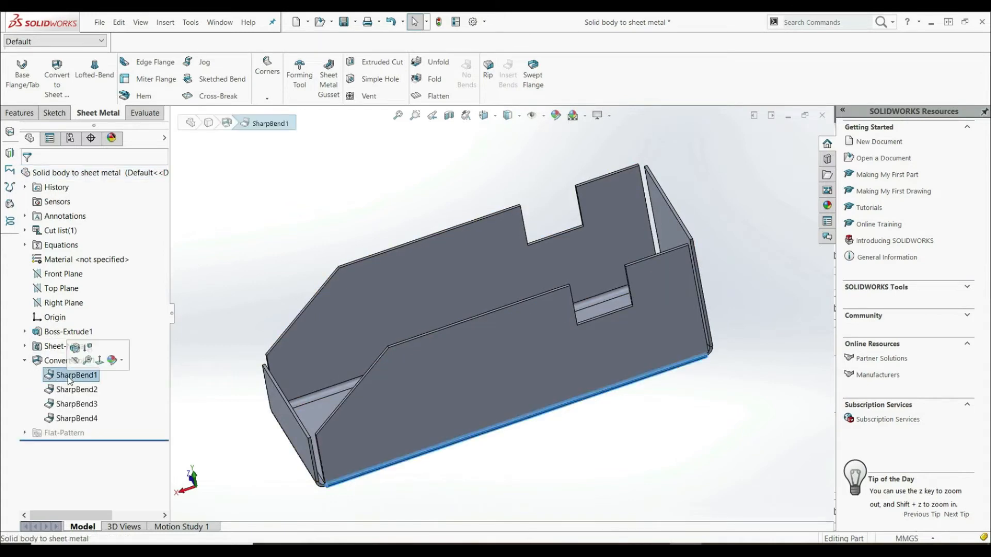
left_click(72, 390)
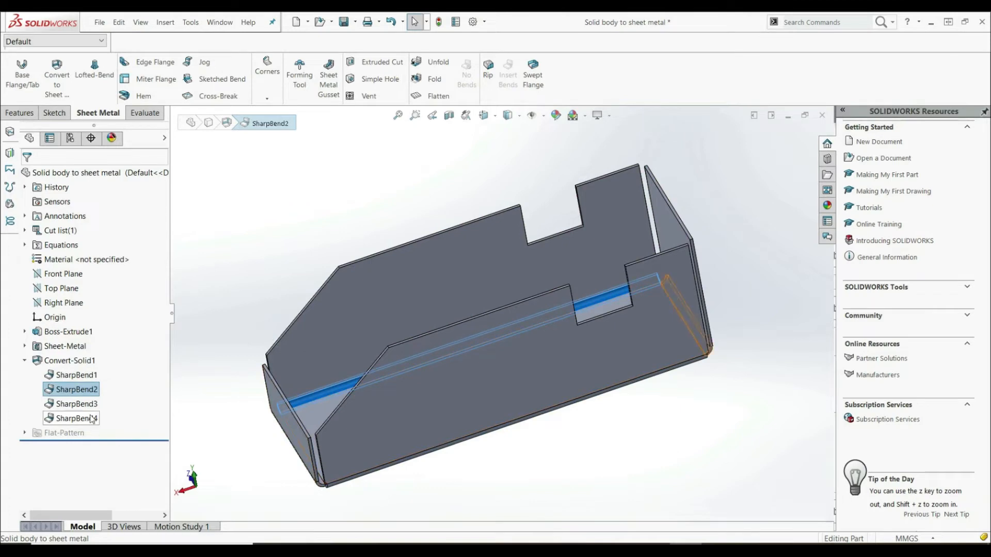
left_click(80, 406)
left_click(77, 419)
left_click(263, 315)
Step: Flatten the sheet metal part to display its flat pattern
middle_click_drag(264, 314, 368, 333)
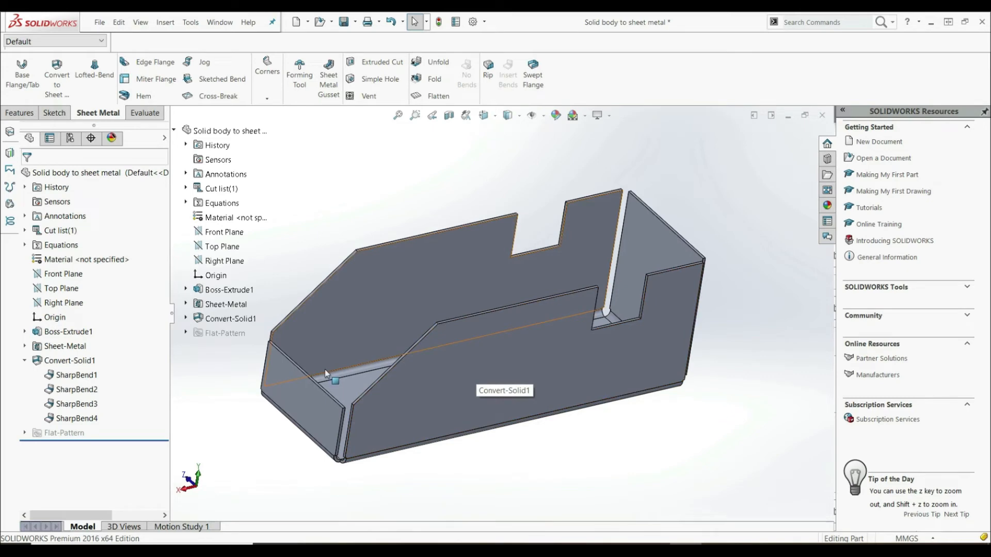
scroll(433, 313, "up", 5)
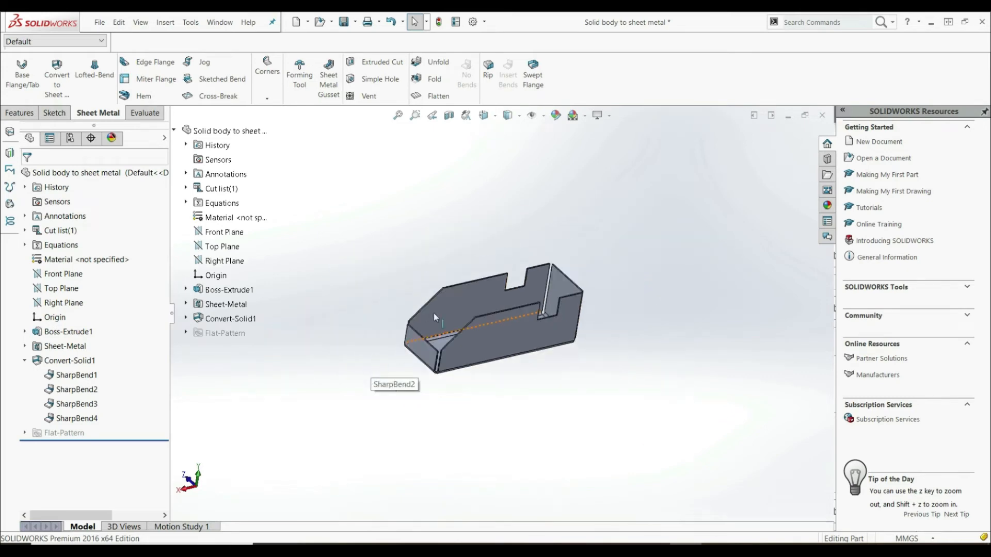
scroll(434, 312, "down", 5)
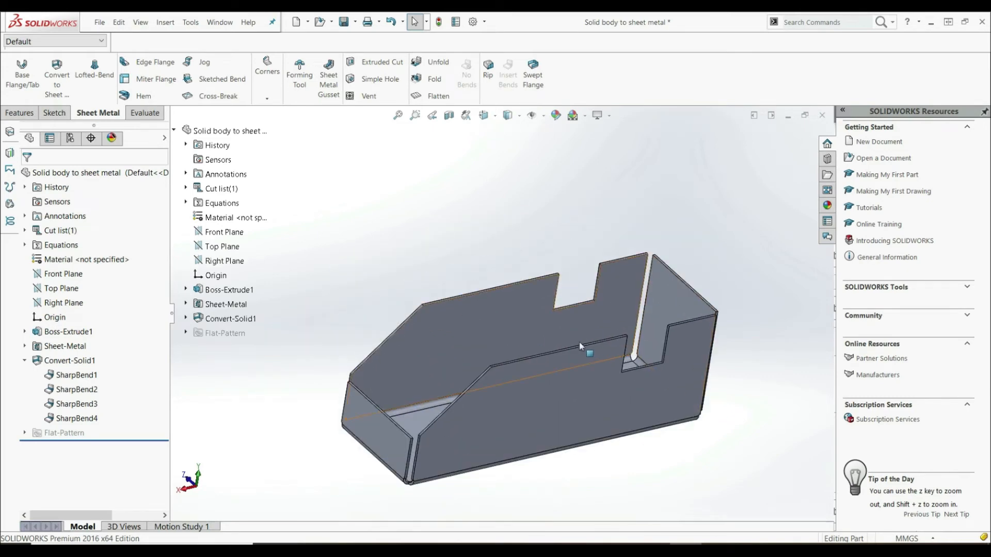
middle_click_drag(435, 405, 405, 418)
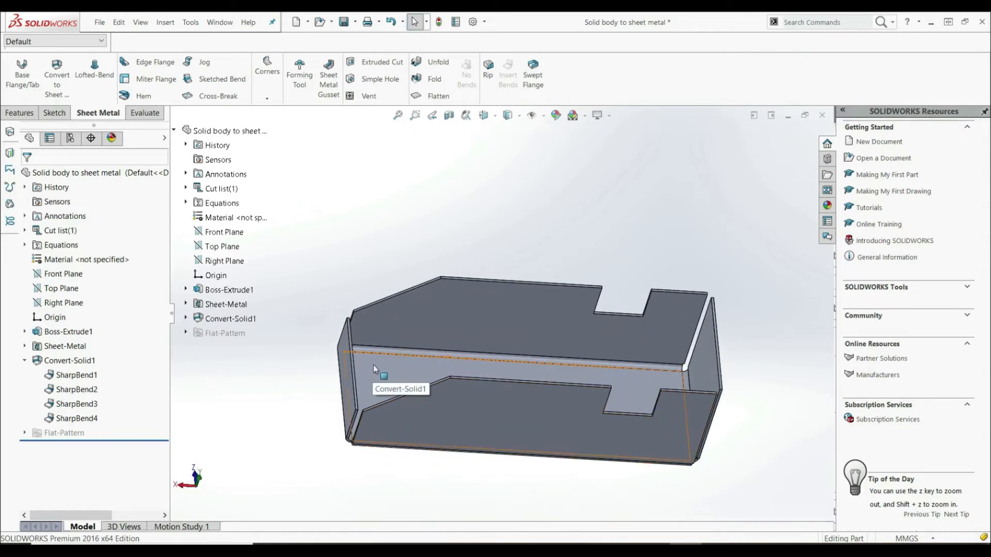
middle_click_drag(388, 370, 493, 306)
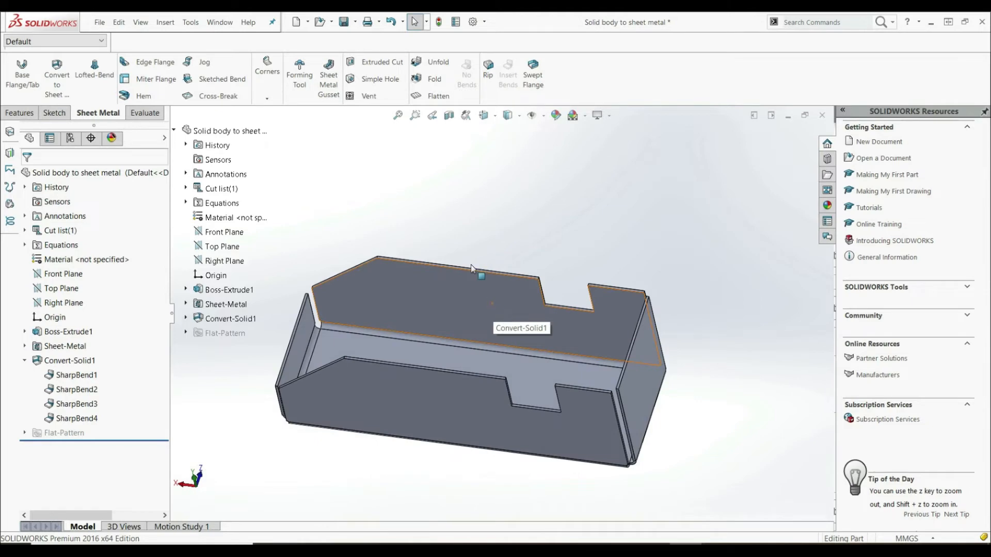
left_click(431, 95)
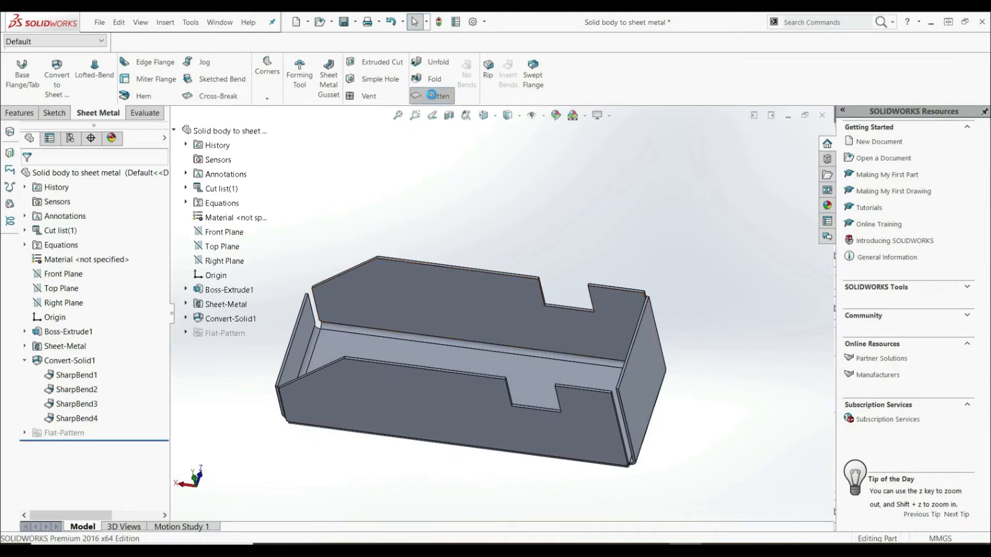
scroll(503, 321, "up", 4)
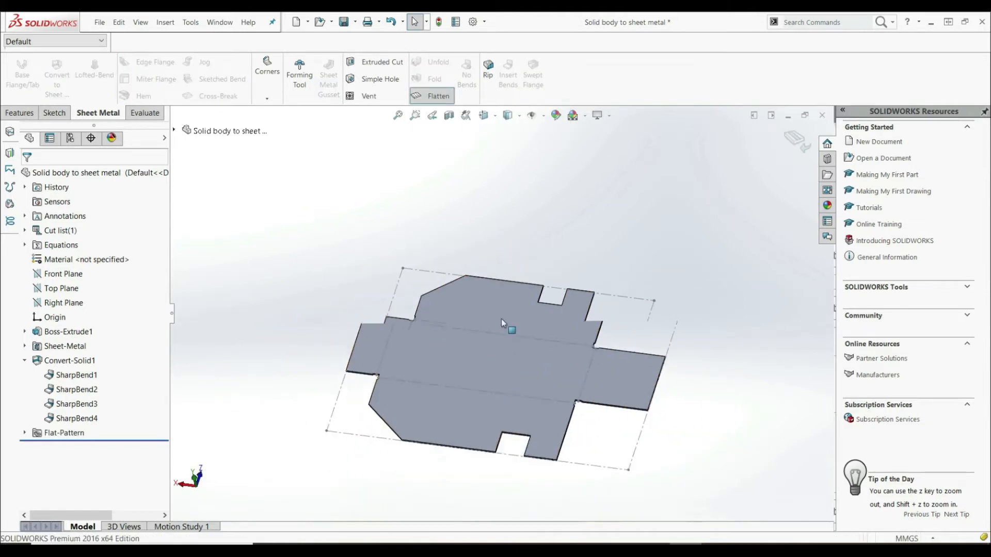
Step: Examine the flat pattern's four bend lines and the relief cuts at its inner corners from several angles
scroll(529, 356, "down", 3)
middle_click_drag(492, 362, 439, 359)
scroll(451, 331, "down", 3)
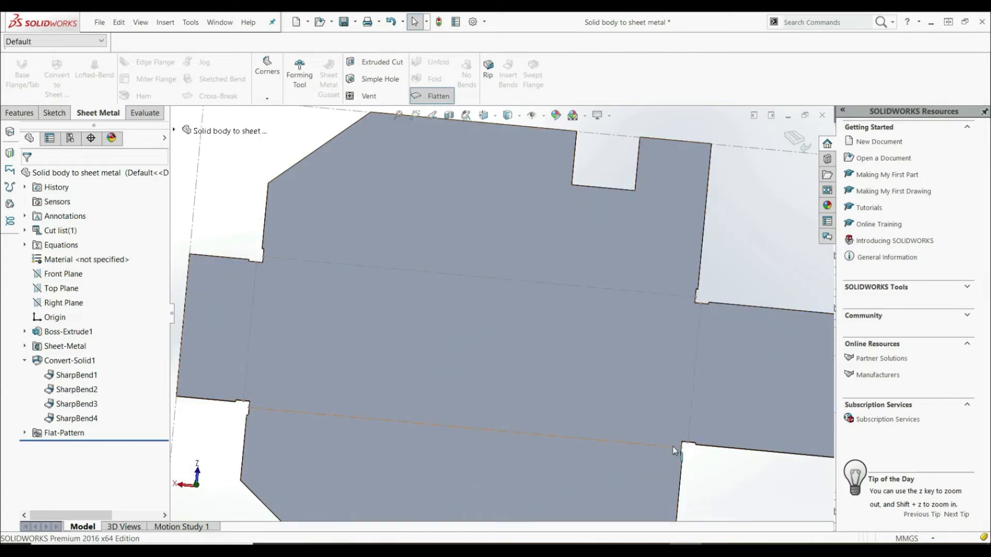
scroll(694, 446, "up", 1)
scroll(658, 330, "down", 1)
middle_click_drag(648, 352, 595, 303)
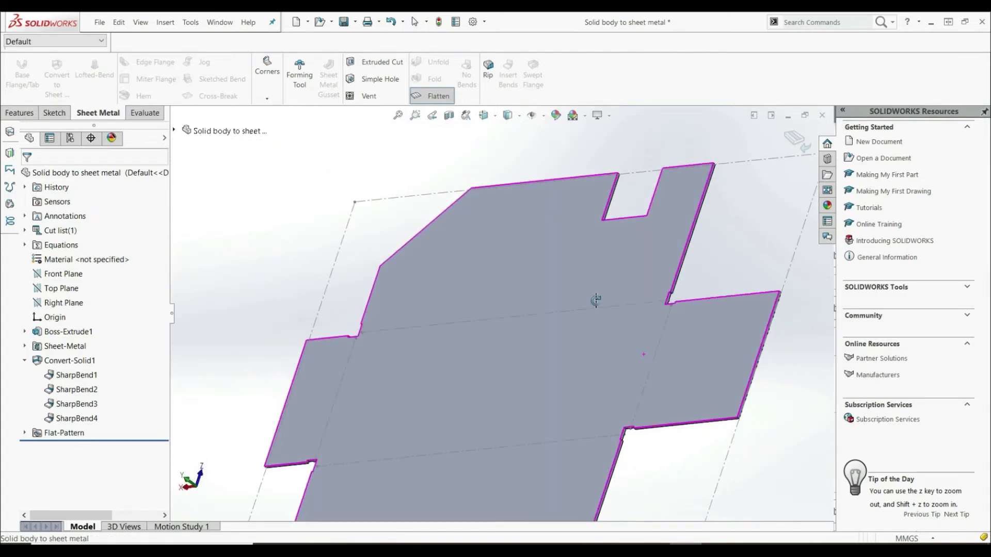
scroll(656, 425, "down", 4)
scroll(593, 439, "up", 4)
scroll(531, 372, "down", 3)
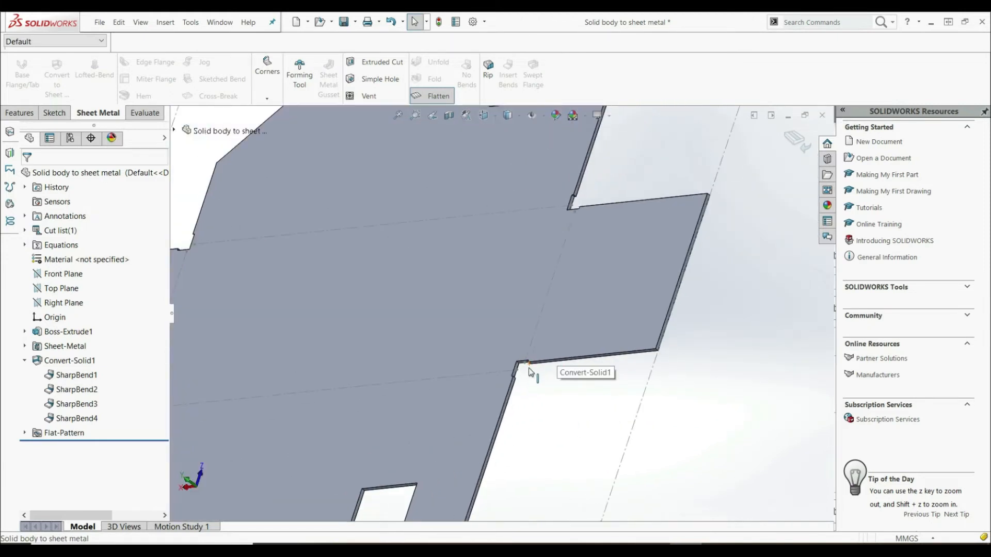
scroll(529, 373, "up", 3)
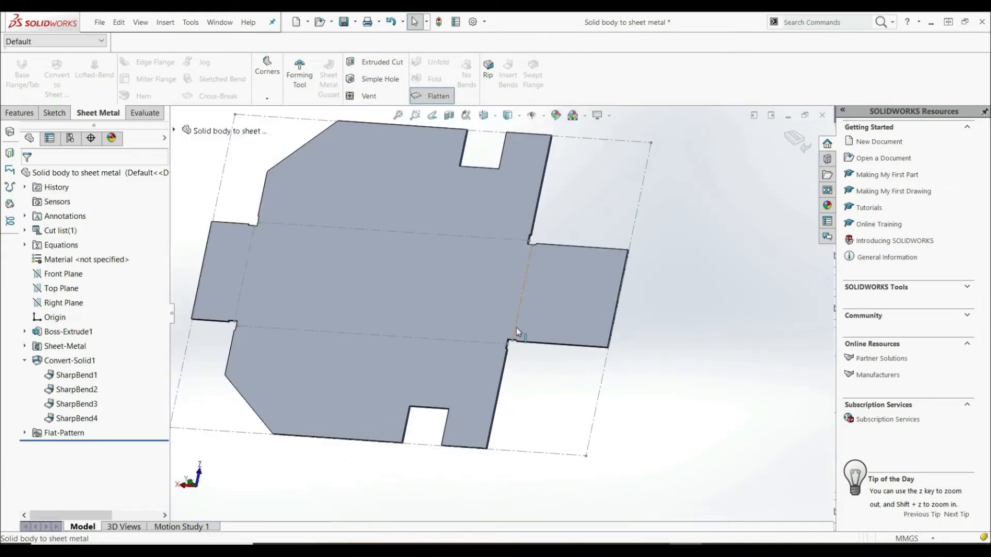
scroll(304, 269, "up", 3)
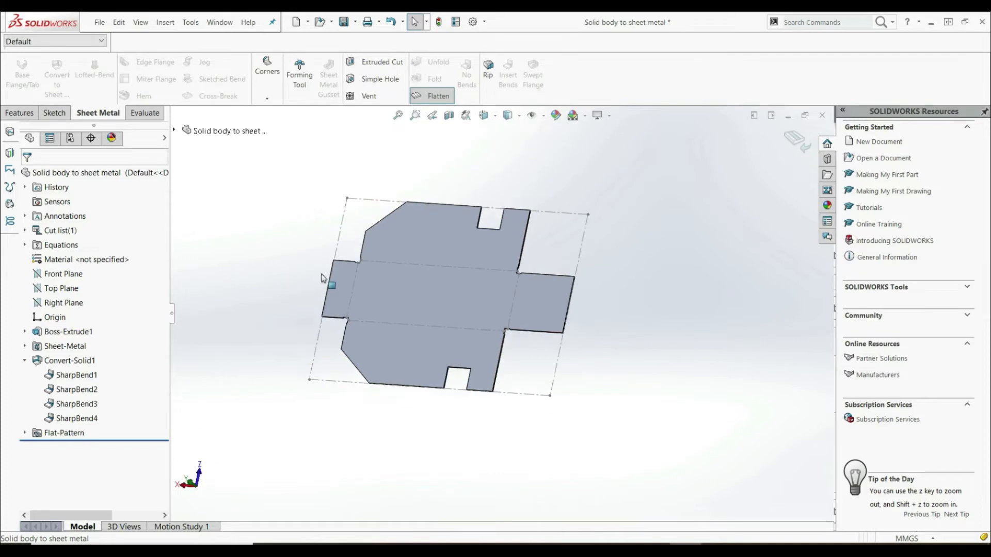
scroll(329, 276, "down", 3)
middle_click_drag(516, 313, 538, 249)
scroll(599, 228, "down", 2)
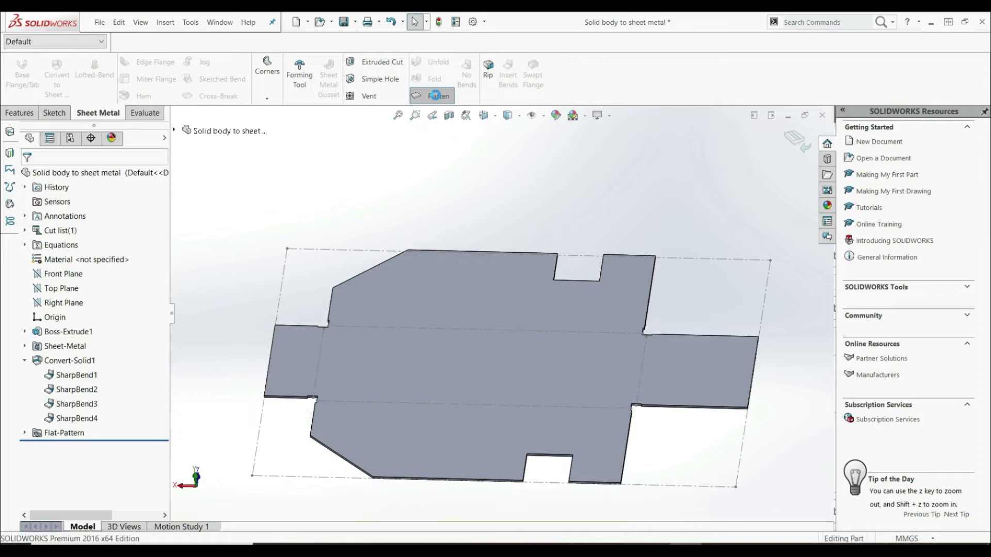
Step: Return the part to its folded state and examine the rip gap at the vertical corner near the notch
middle_click_drag(505, 256, 494, 321)
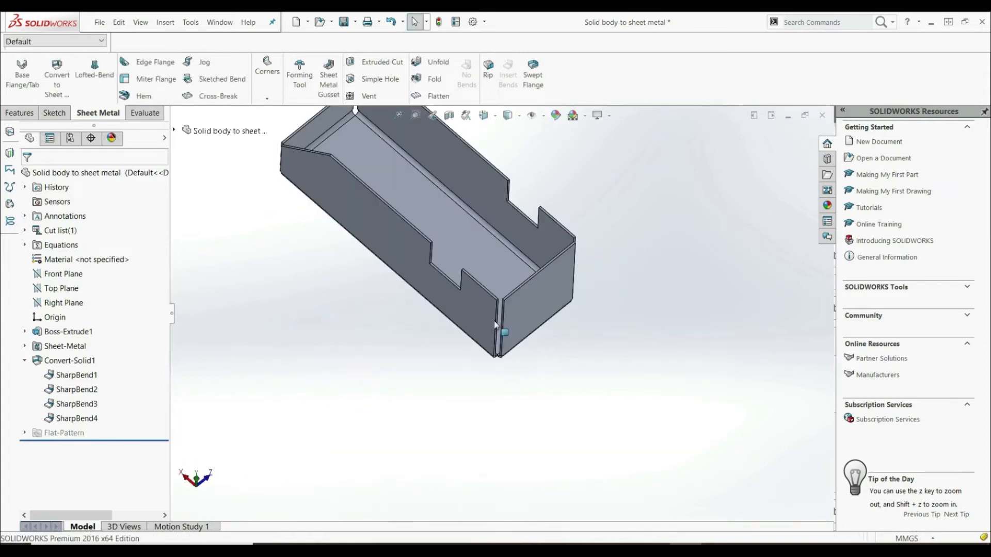
scroll(495, 317, "down", 5)
scroll(502, 313, "down", 3)
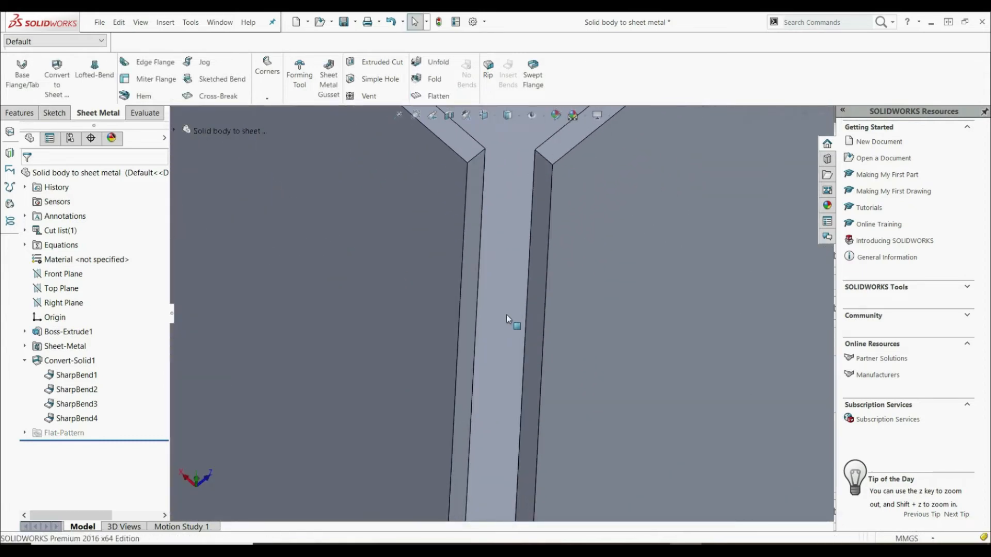
scroll(481, 321, "up", 5)
scroll(517, 318, "down", 3)
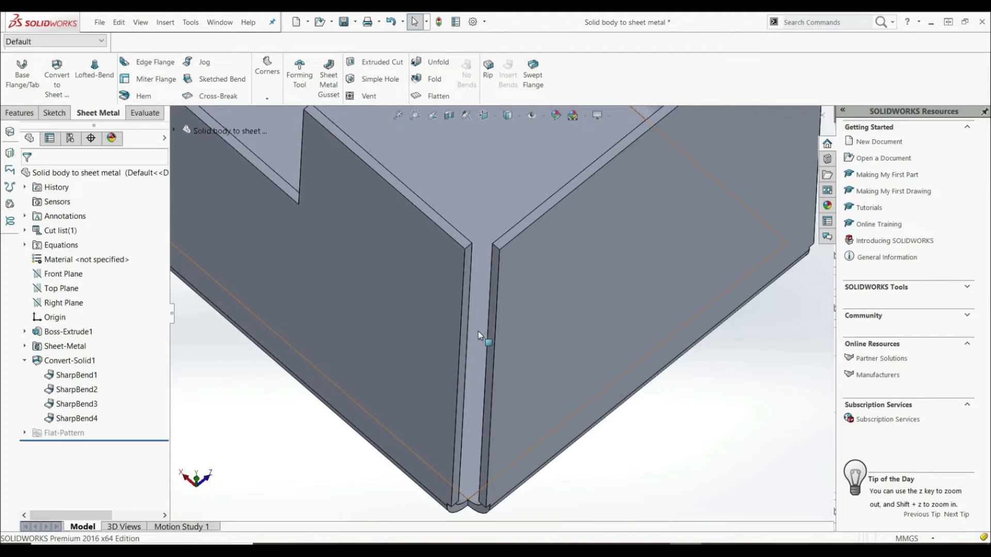
Step: Edit the Convert-Solid1 feature and add the lower and upper edges of the sloped face as bend edges
left_click(66, 364)
left_click(73, 336)
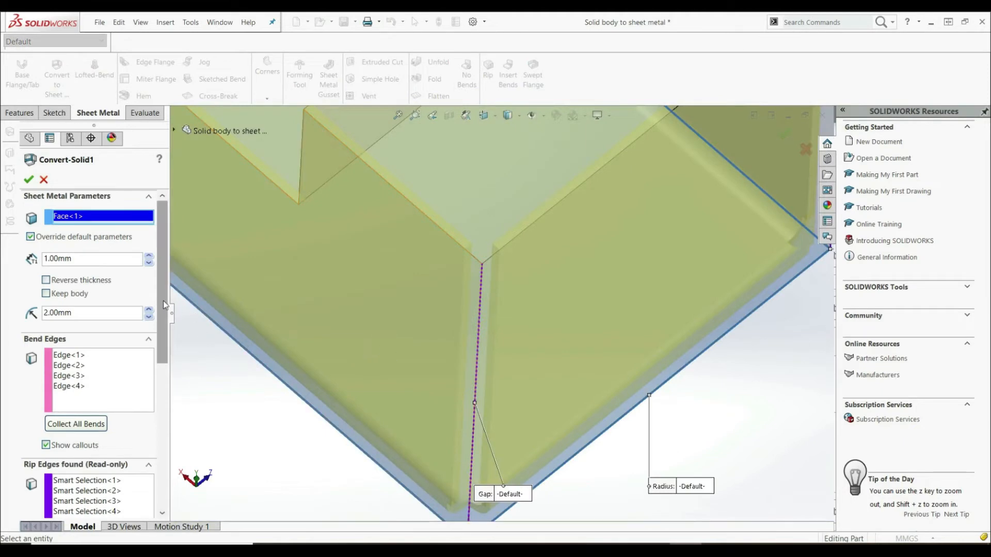
scroll(420, 390, "up", 6)
middle_click_drag(420, 390, 465, 359)
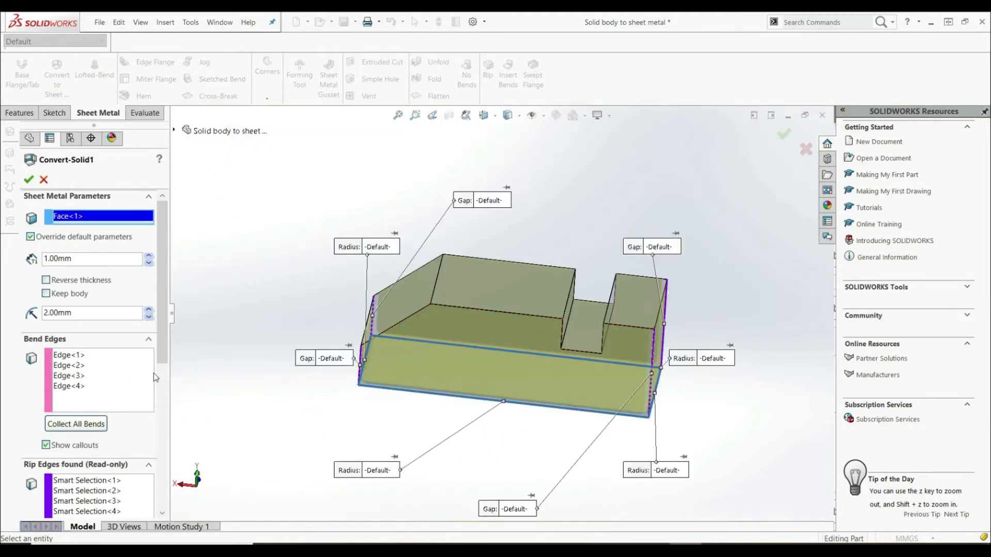
left_click(130, 387)
middle_click_drag(369, 336, 395, 367)
scroll(391, 345, "down", 4)
left_click(388, 350)
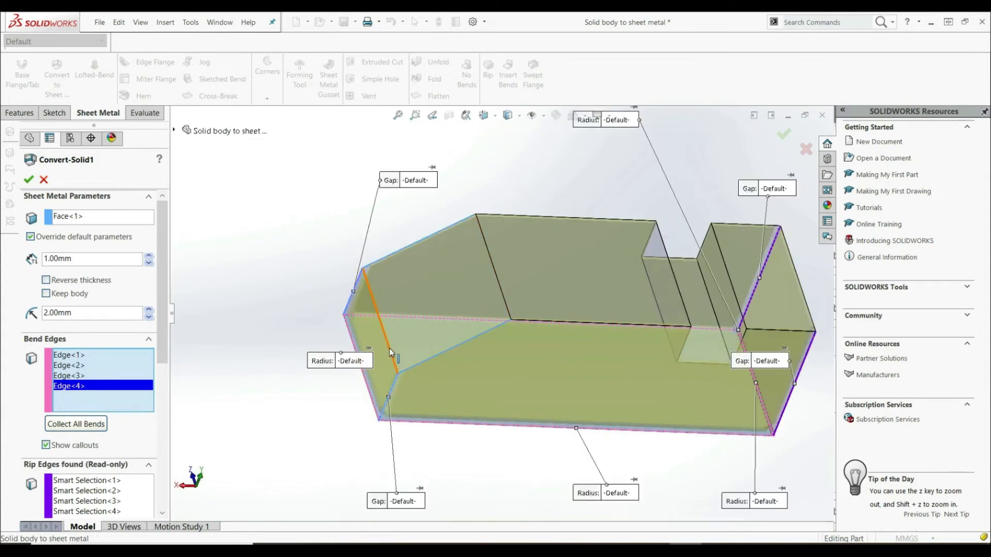
left_click(504, 293)
Step: Add the notch's upper edge on the sloped side and the end wall's top edge as bend edges
middle_click_drag(510, 382, 491, 354)
scroll(668, 282, "down", 5)
left_click(589, 254)
scroll(657, 296, "up", 5)
scroll(658, 296, "down", 3)
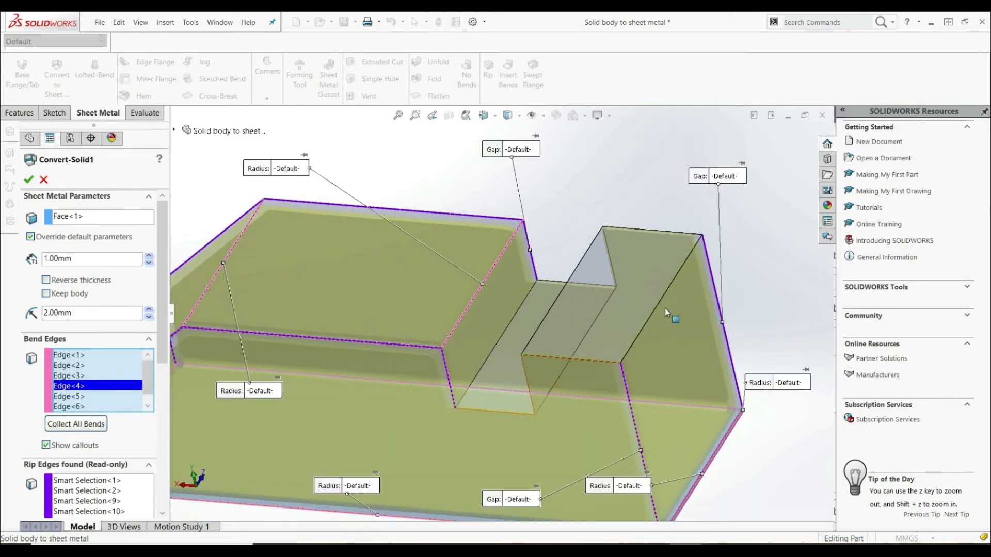
middle_click_drag(602, 320, 589, 360)
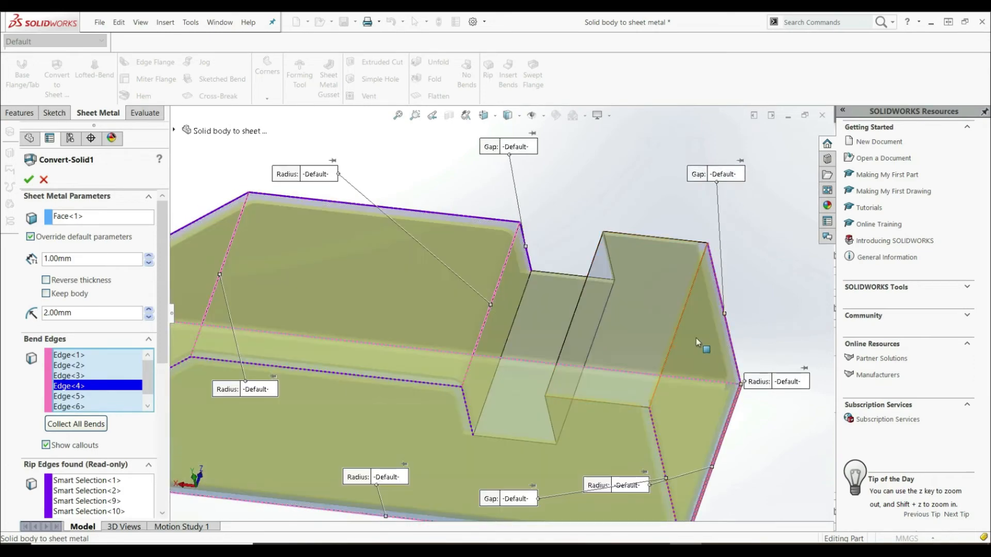
left_click(678, 329)
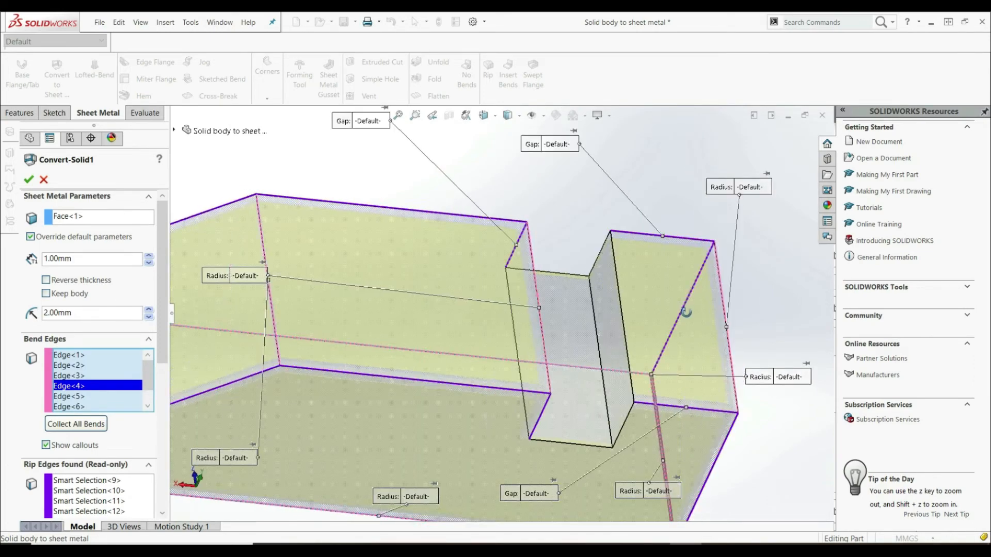
Step: Add the notch's upper and bottom edges on the end-wall side as bend edges
left_click(623, 311)
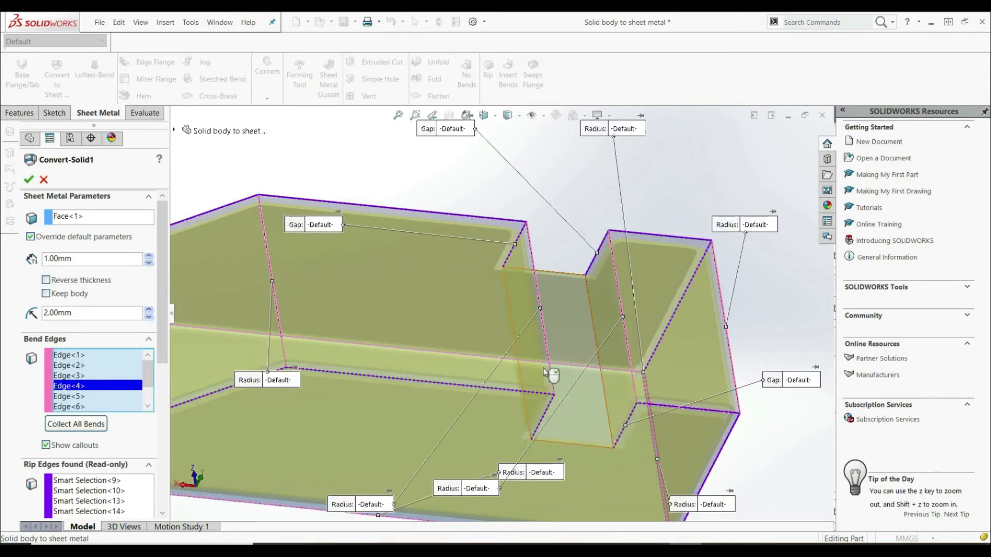
scroll(550, 362, "up", 2)
mouse_move(550, 362)
middle_mouse_down()
mouse_move(525, 361)
mouse_move(558, 379)
middle_mouse_up()
scroll(562, 356, "down", 2)
scroll(560, 354, "down", 2)
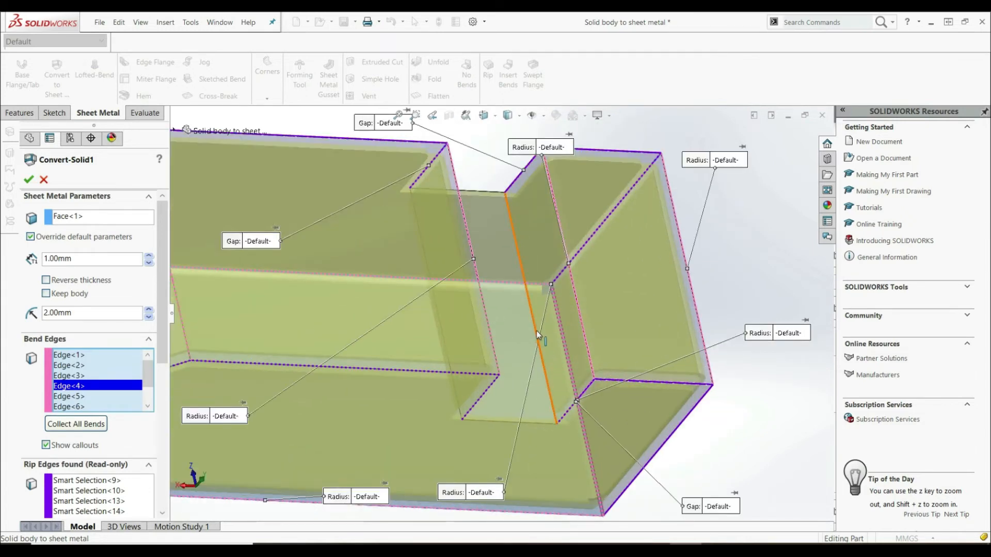
Step: Set the default corner gap to 1 mm and accept the edited sheet metal conversion
middle_click_drag(410, 395, 349, 330)
scroll(360, 338, "up", 2)
scroll(360, 337, "up", 2)
left_click_drag(164, 249, 160, 435)
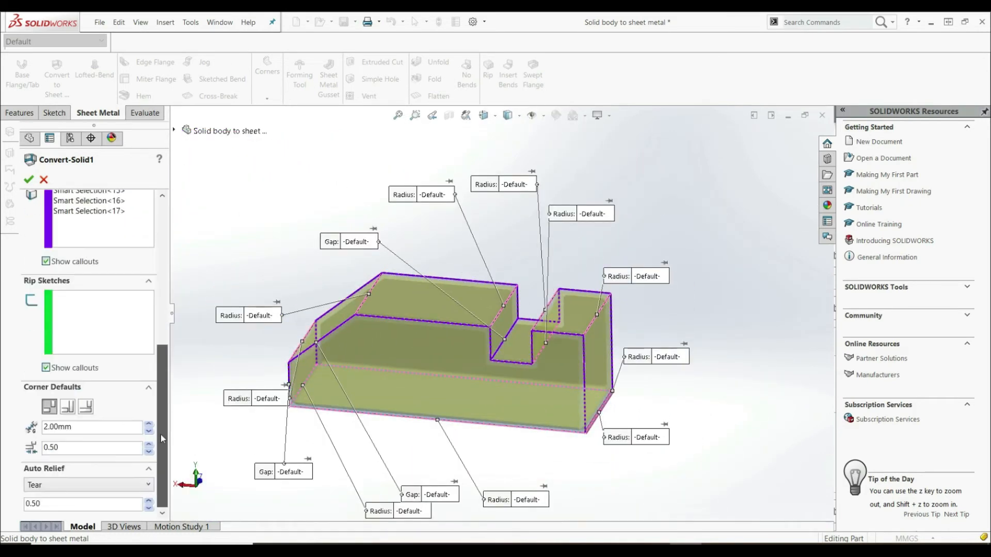
left_click(86, 427)
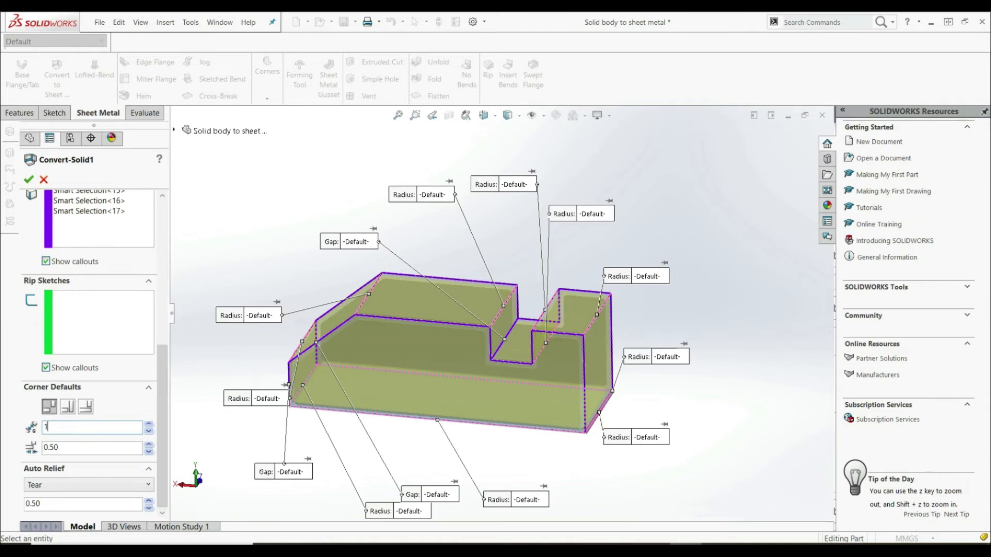
type("1")
key("Return")
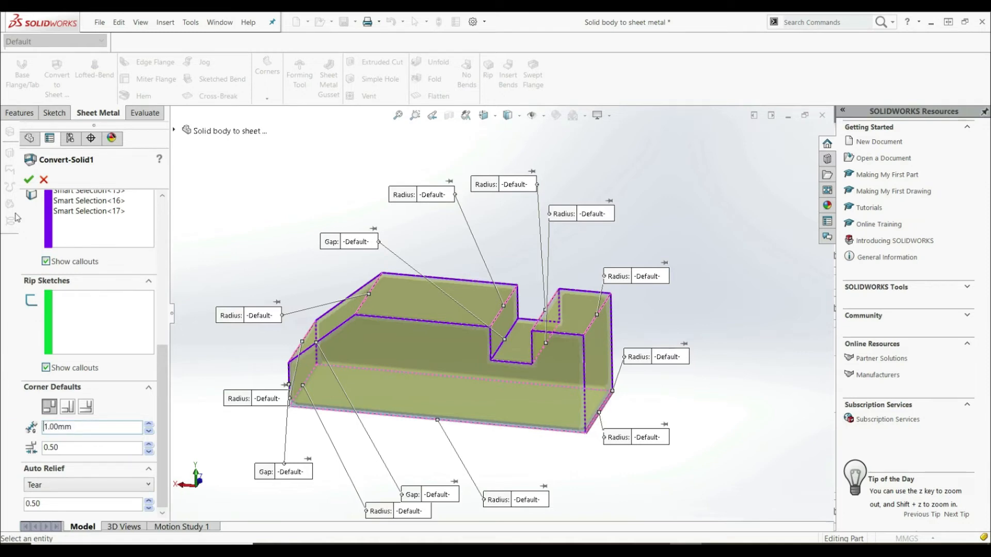
left_click(28, 180)
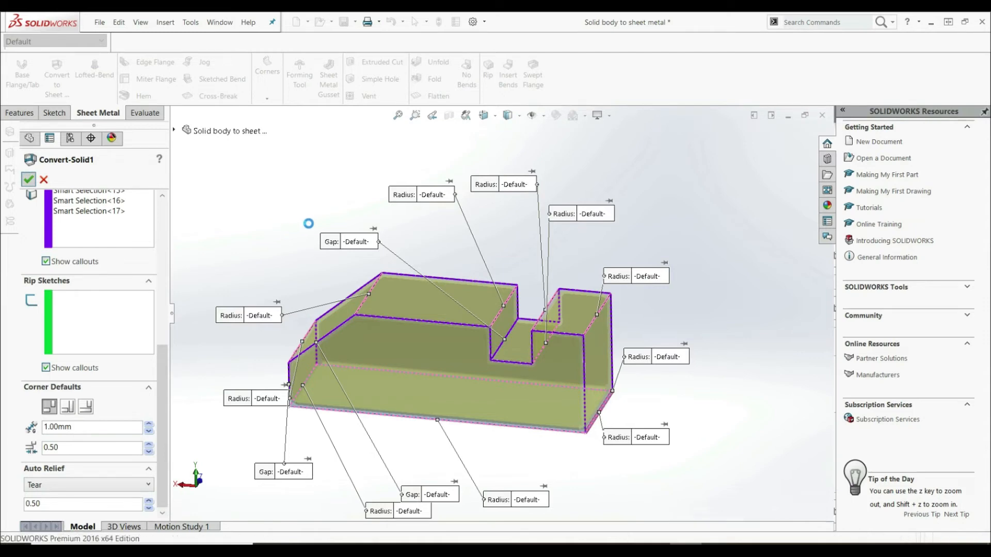
Step: Examine the rounded bends and the rip gaps around the slope, notch and end wall of the folded part
middle_click_drag(360, 245, 416, 460)
scroll(416, 460, "down", 5)
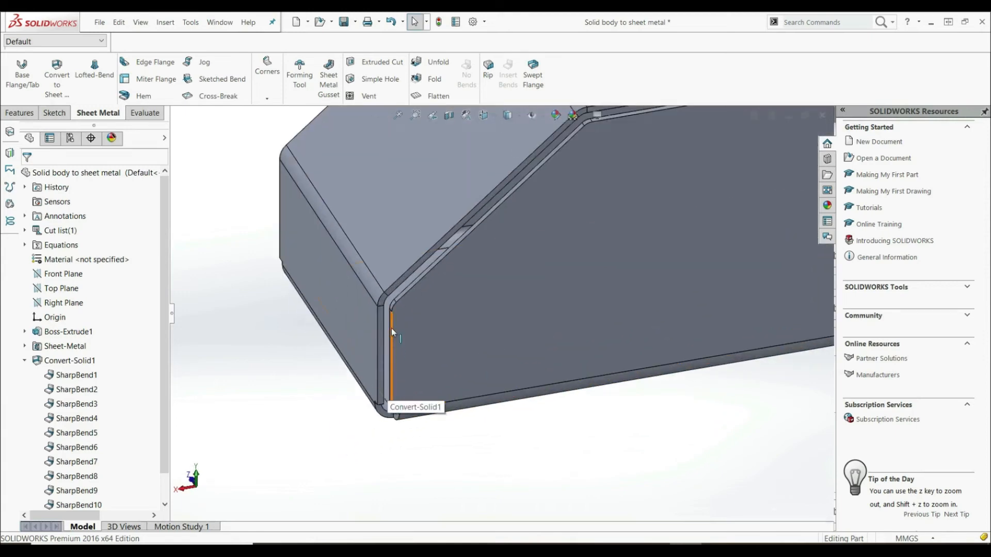
scroll(429, 274, "up", 3)
scroll(734, 221, "down", 2)
middle_click_drag(735, 222, 689, 240)
scroll(723, 245, "up", 3)
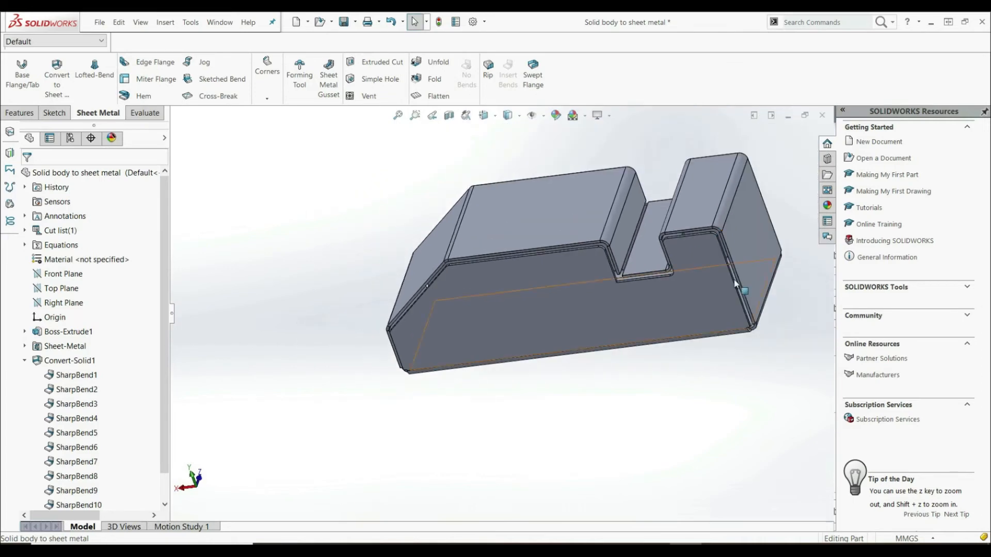
middle_click_drag(750, 329, 540, 418)
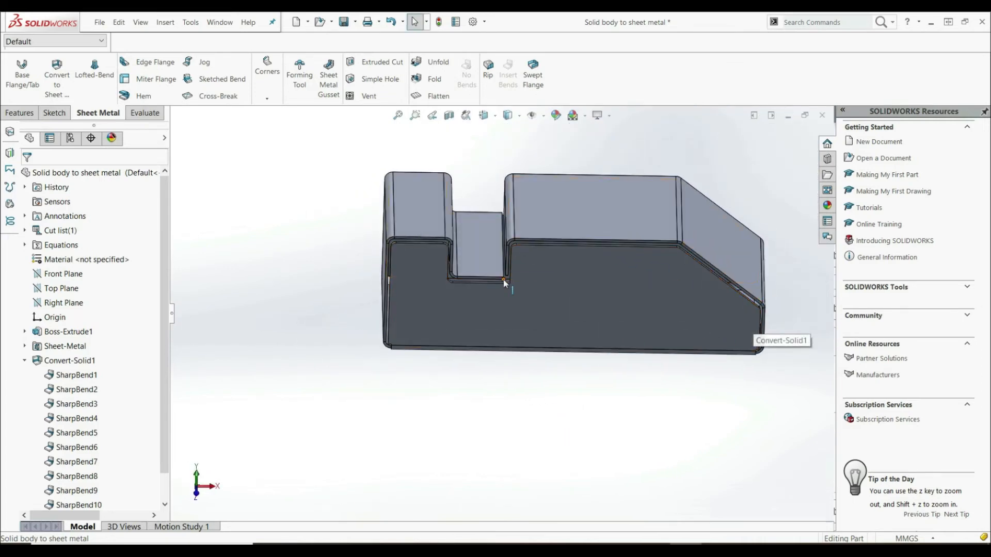
scroll(431, 239, "down", 4)
mouse_move(432, 278)
middle_mouse_down()
mouse_move(440, 244)
mouse_move(443, 288)
middle_mouse_up()
scroll(464, 294, "up", 4)
middle_click_drag(533, 287, 569, 247)
Step: Flatten the converted part, examine the bend lines on both long strips, and select SharpBend2 under Convert-Solid1
left_click(432, 96)
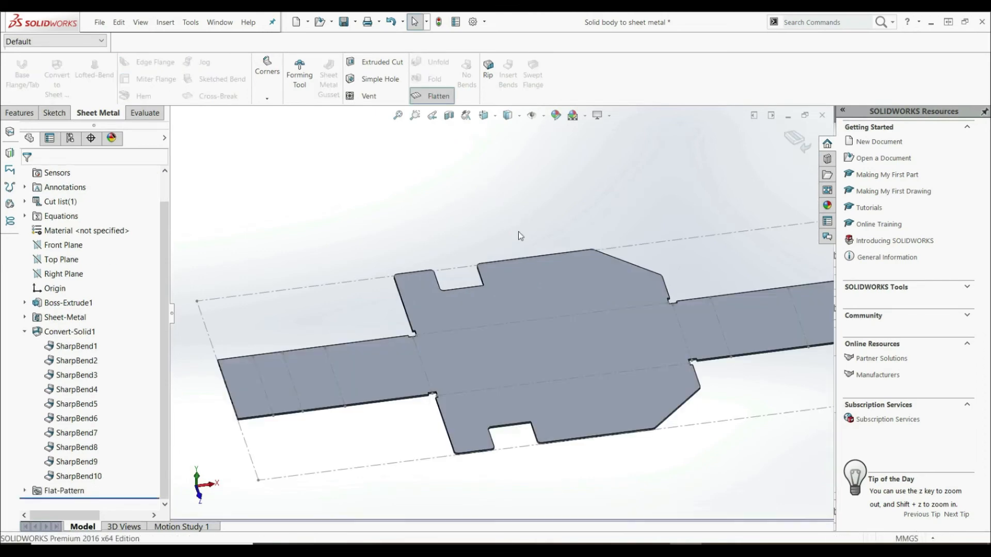
middle_click_drag(493, 293, 482, 365)
scroll(483, 364, "up", 5)
scroll(496, 393, "down", 6)
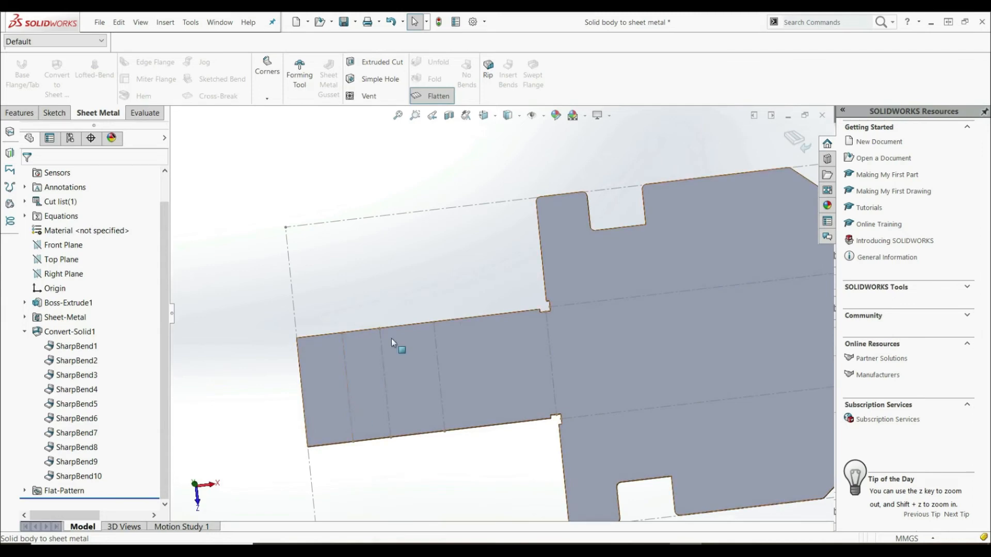
scroll(552, 359, "up", 5)
scroll(552, 358, "down", 5)
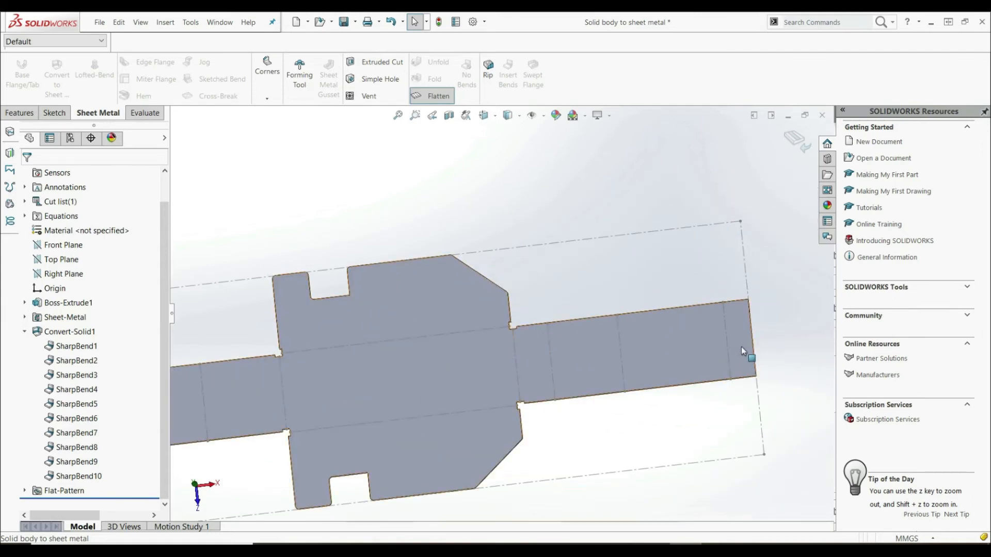
middle_click_drag(440, 376, 454, 284)
scroll(393, 377, "up", 4)
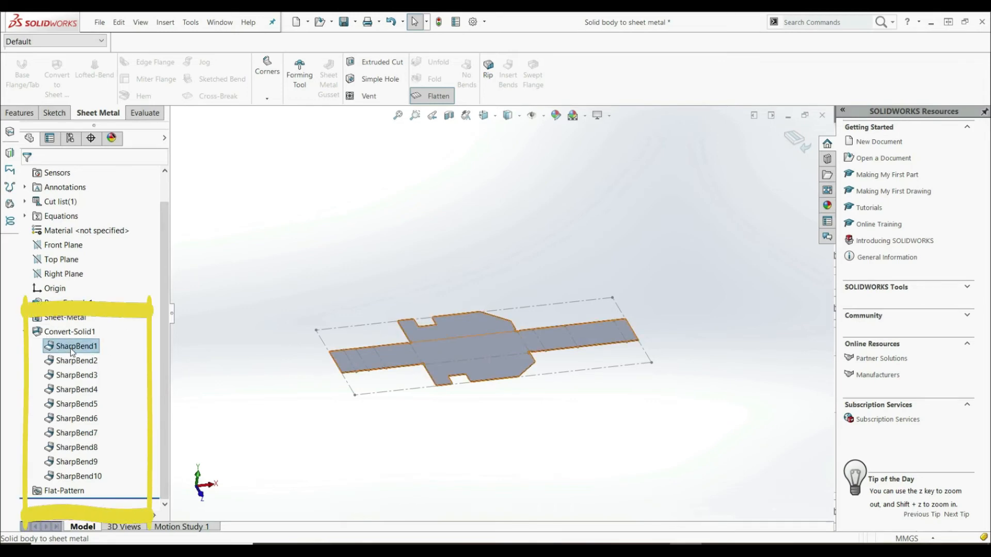
left_click(76, 361)
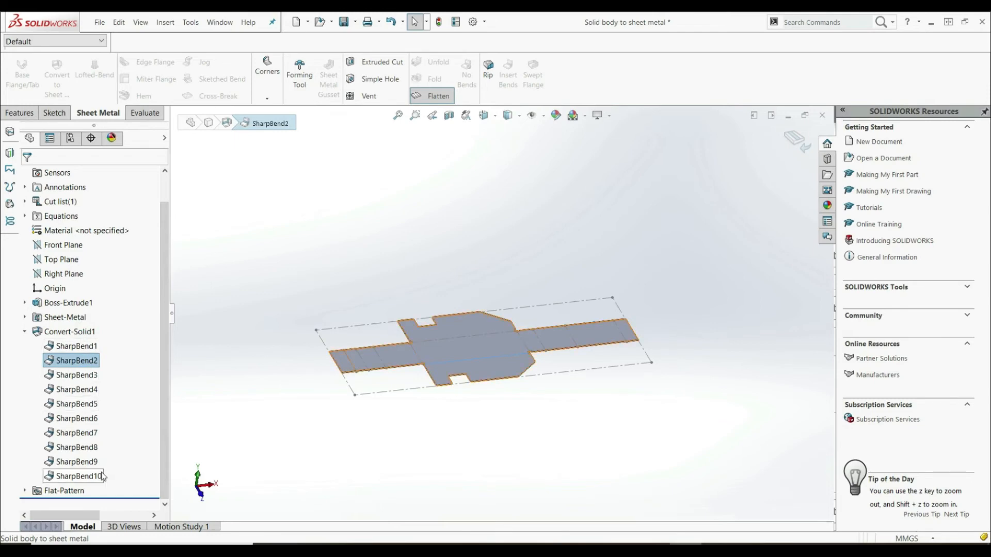
Step: Fold the part back, select the two bends on the end block's top face to identify them, and clear the selection
left_click(439, 97)
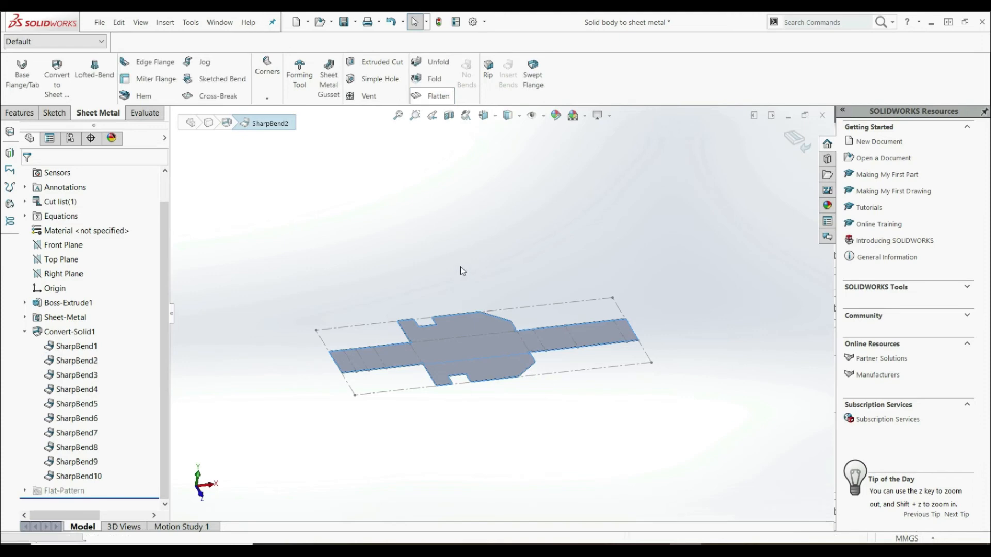
scroll(469, 344, "down", 5)
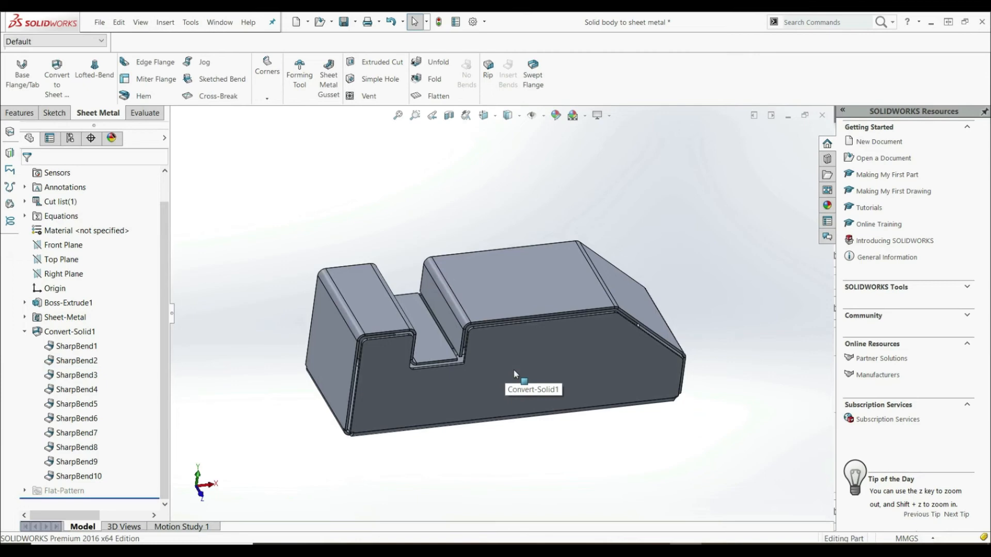
middle_click_drag(514, 374, 357, 248)
left_click(303, 252)
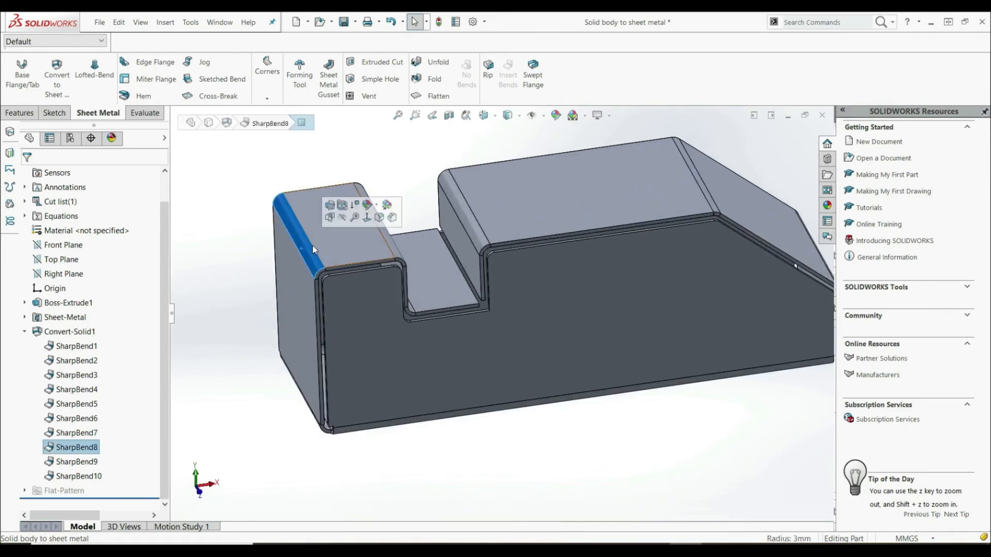
left_click(393, 246)
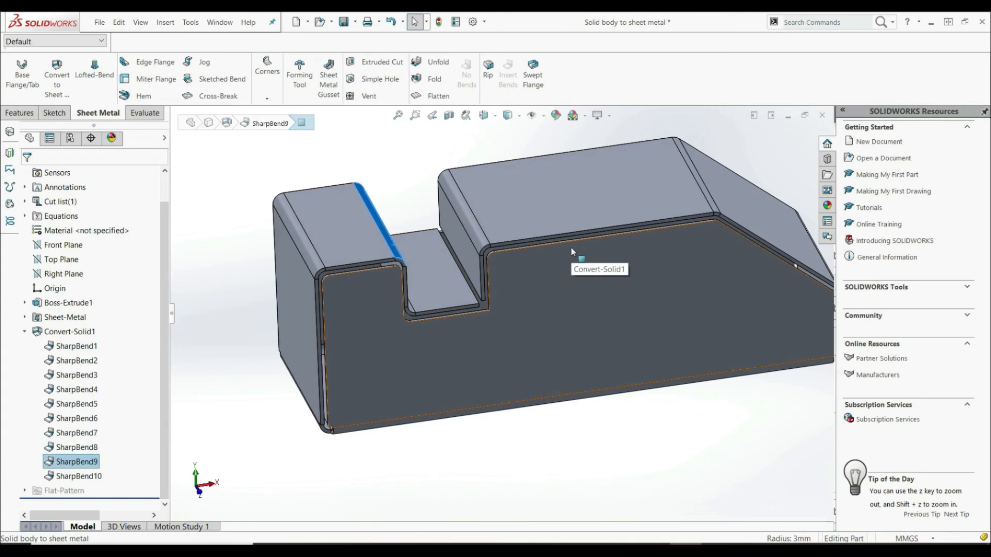
scroll(577, 250, "up", 3)
scroll(575, 184, "down", 2)
left_click(575, 183)
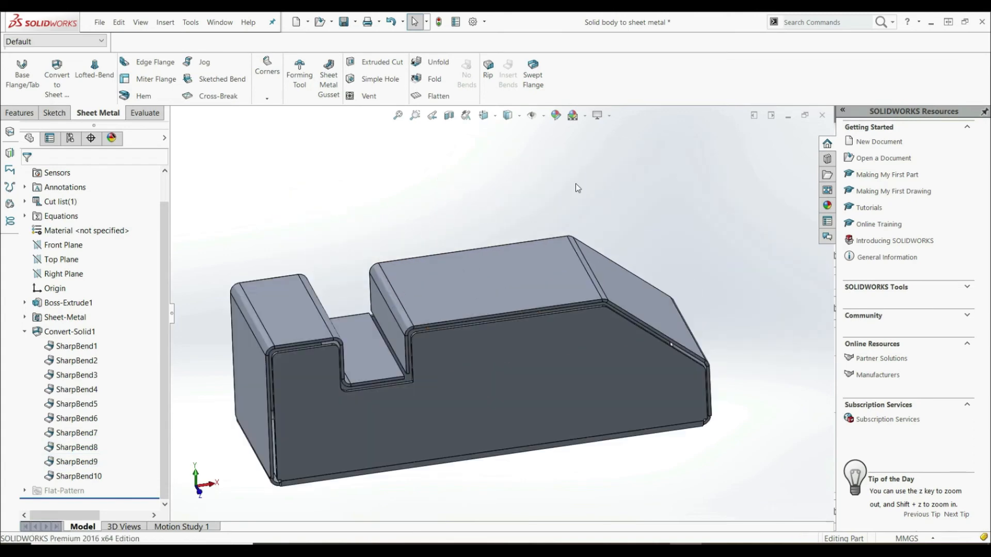